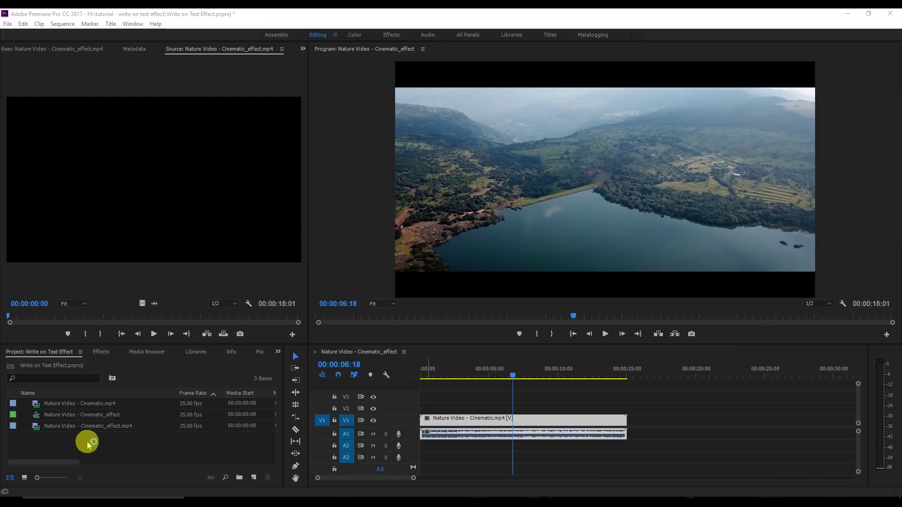
Create a new title and enter the text INDIA over the video frame
right_click(109, 451)
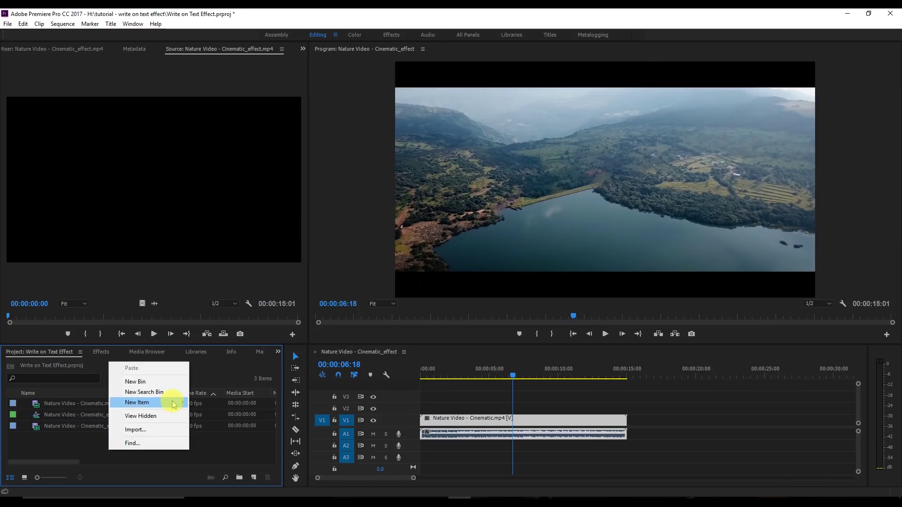
mouse_move(175, 402)
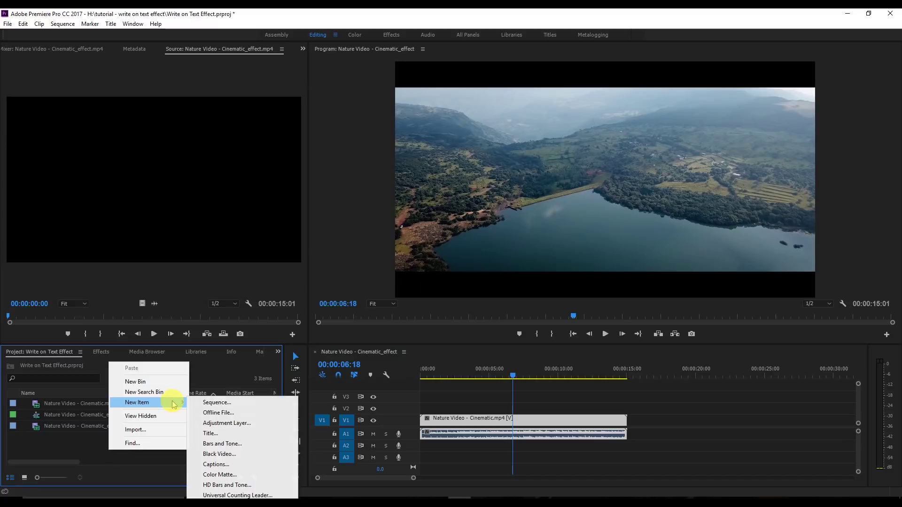
left_click(214, 435)
left_click(463, 301)
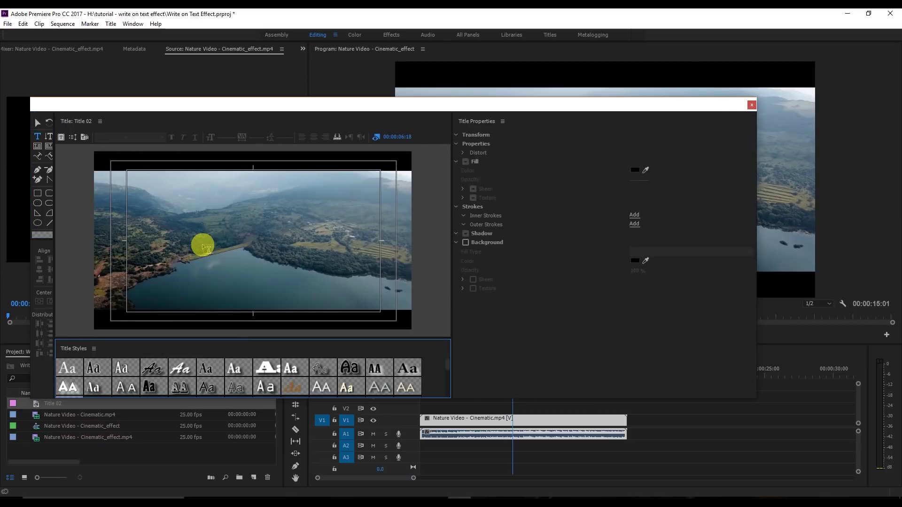
left_click(204, 231)
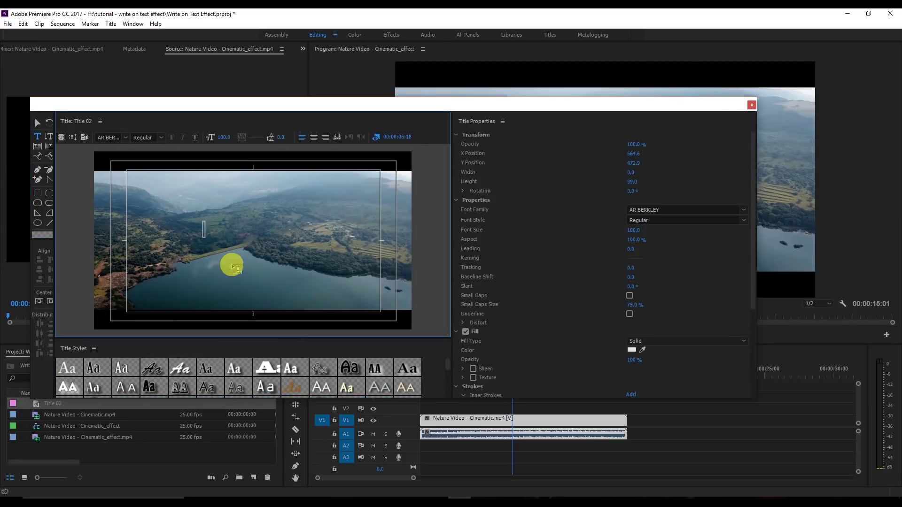
type("INDIA")
Set the font family of the whole INDIA text to Gloss And Bloom
key("ctrl+a")
left_click(742, 210)
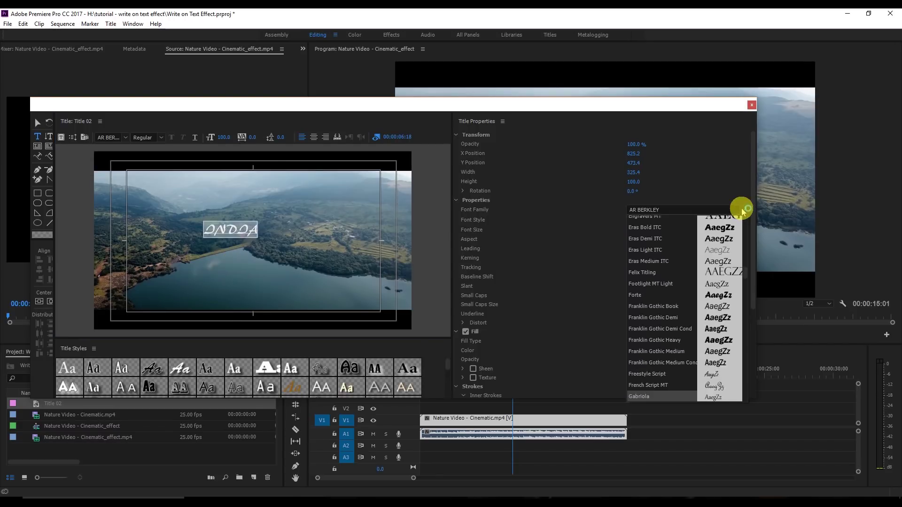
key("l")
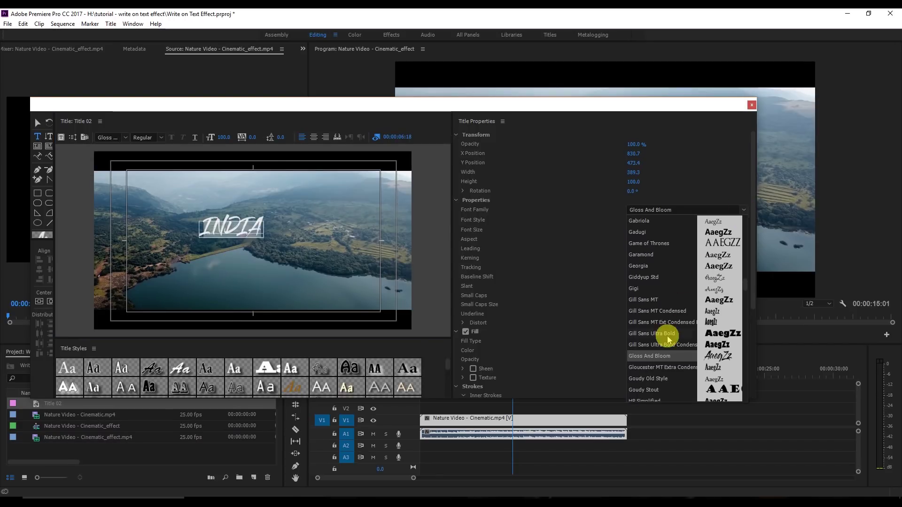
left_click(665, 356)
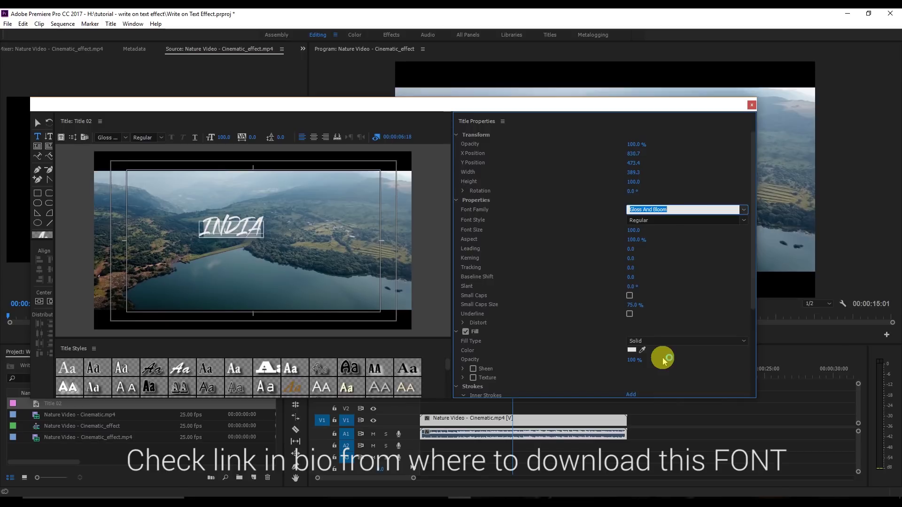
Set the INDIA text's kerning to 59 and its font size to 194
left_click(203, 237)
left_click(208, 241)
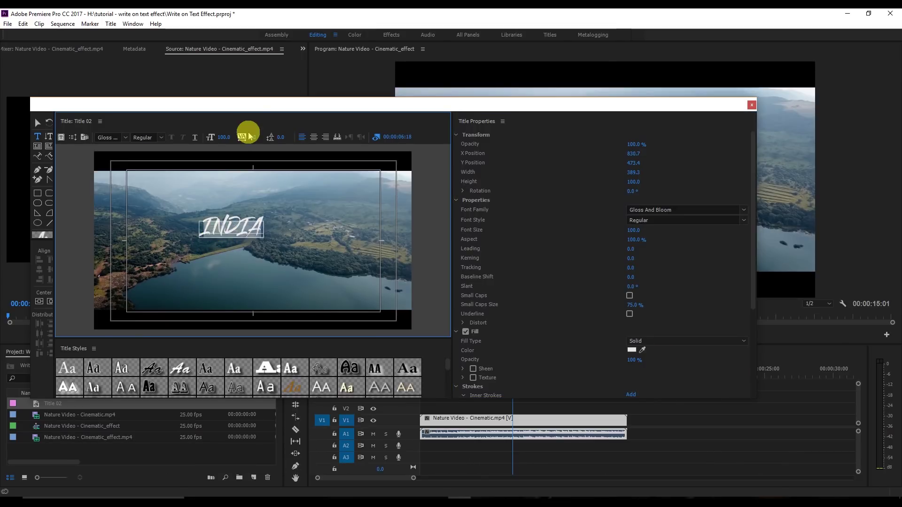
left_click_drag(254, 138, 296, 141)
left_click(224, 138)
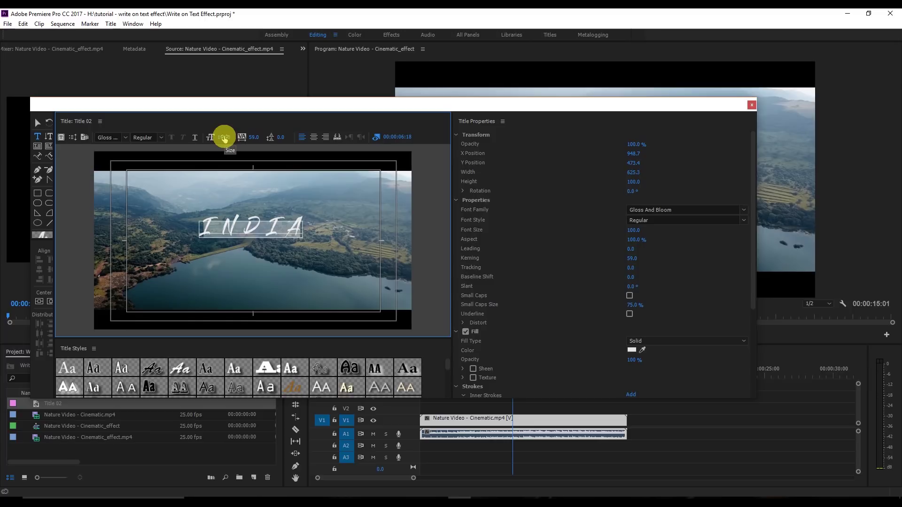
left_click_drag(224, 139, 255, 138)
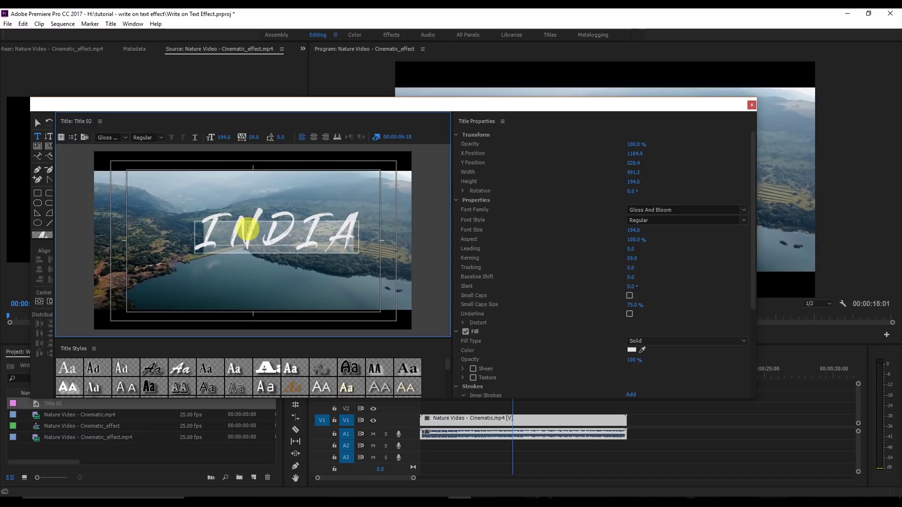
Center the INDIA text horizontally and vertically in the title frame
right_click(248, 229)
mouse_move(346, 384)
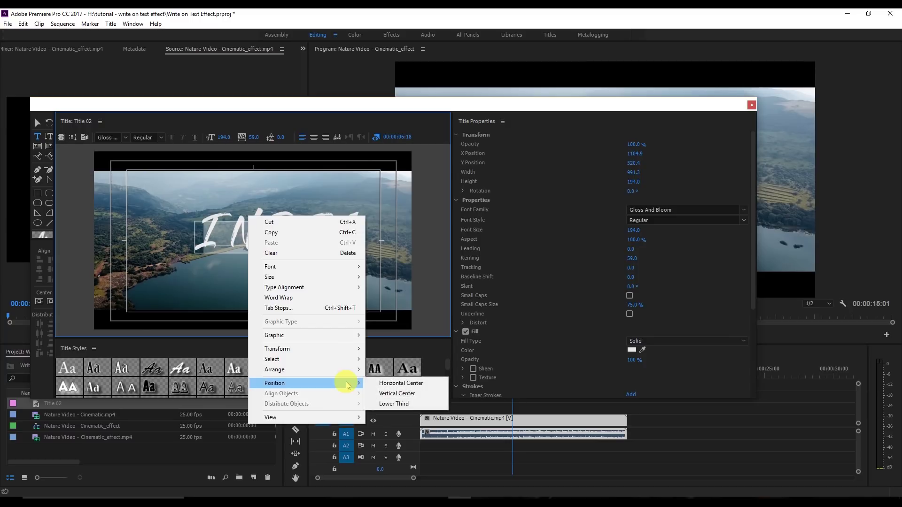
left_click(390, 383)
right_click(243, 223)
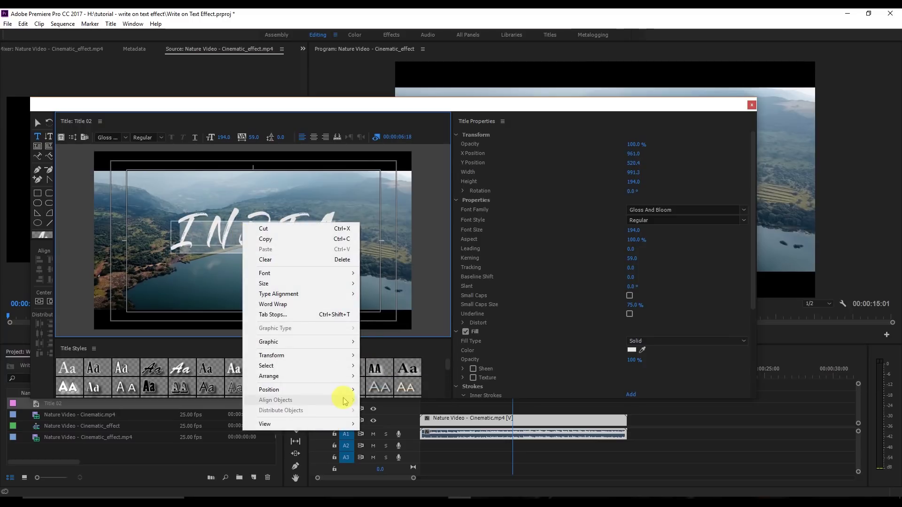
mouse_move(352, 393)
left_click(384, 401)
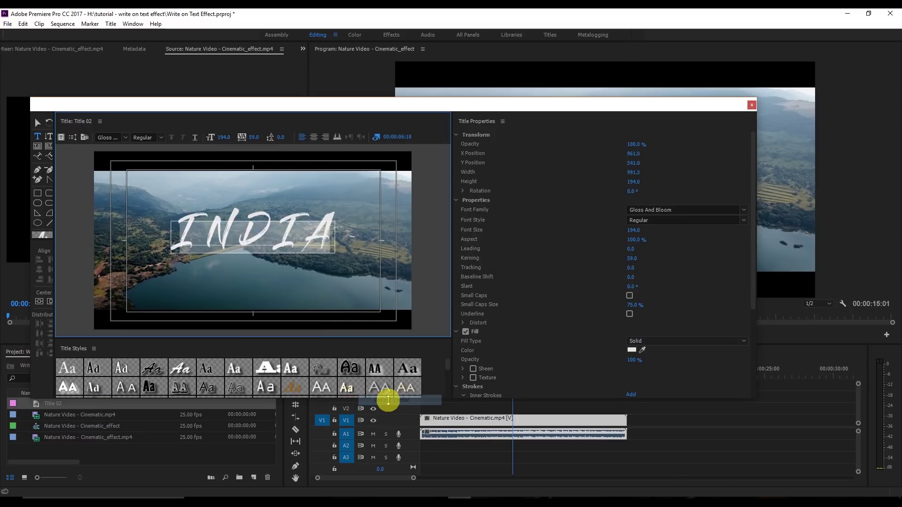
Close the title editor and place Title 02 on track V2, starting at the playhead at 00:00:06:18
left_click(751, 106)
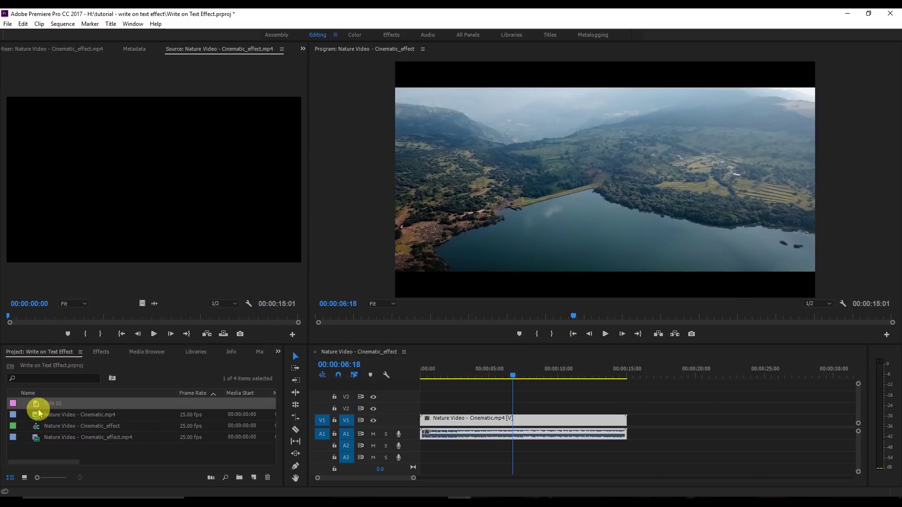
left_click_drag(34, 403, 584, 395)
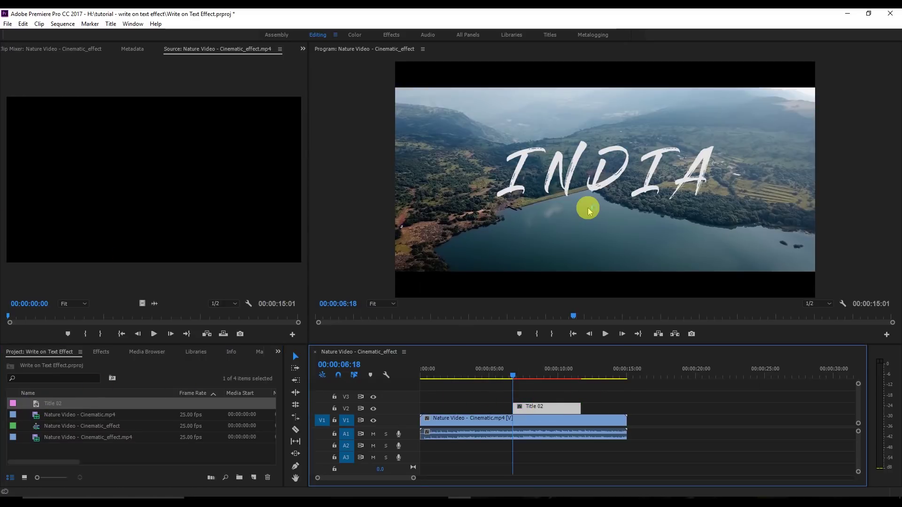
Create a 1920 x 1080, 25 fps transparent video and place it on track V3 directly above Title 02
right_click(106, 451)
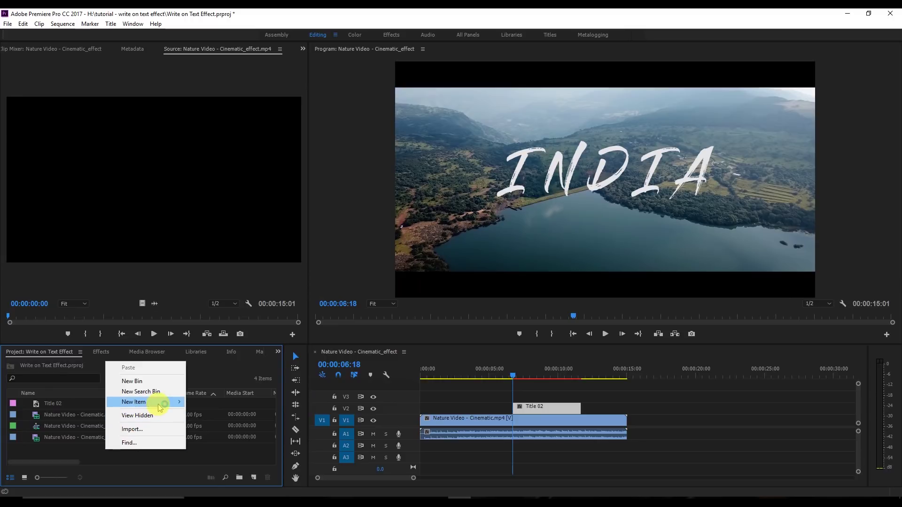
mouse_move(158, 405)
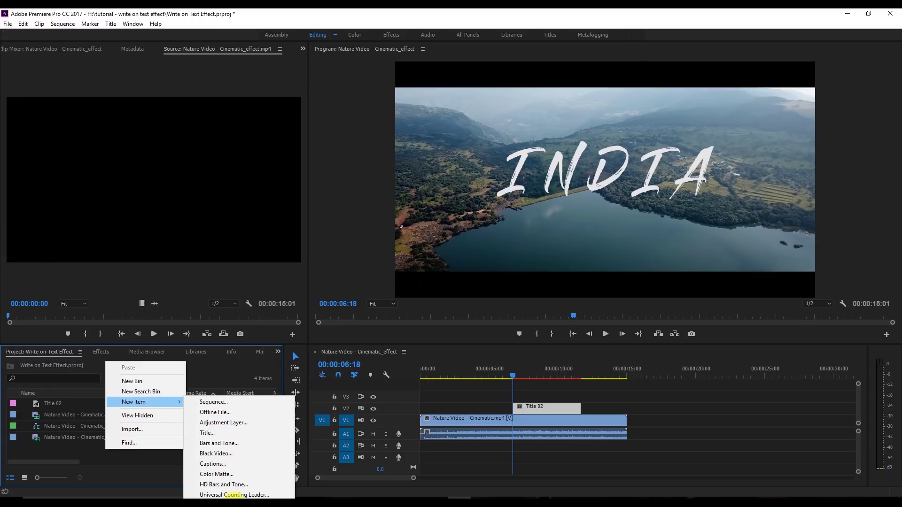
left_click(230, 503)
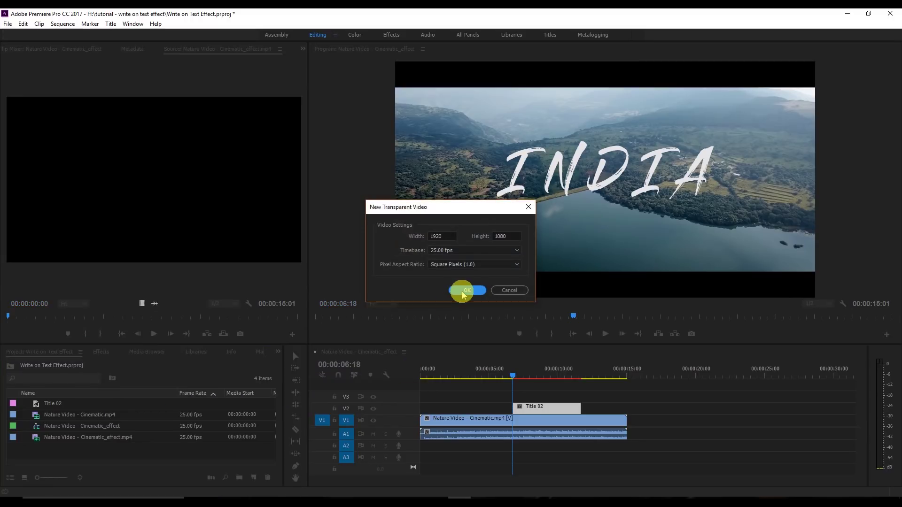
left_click(464, 291)
left_click_drag(75, 411, 544, 402)
left_click(544, 399)
Change the fill color of the INDIA title to a saturated golden yellow with a hue of 48°
left_click(515, 374)
double_click(543, 408)
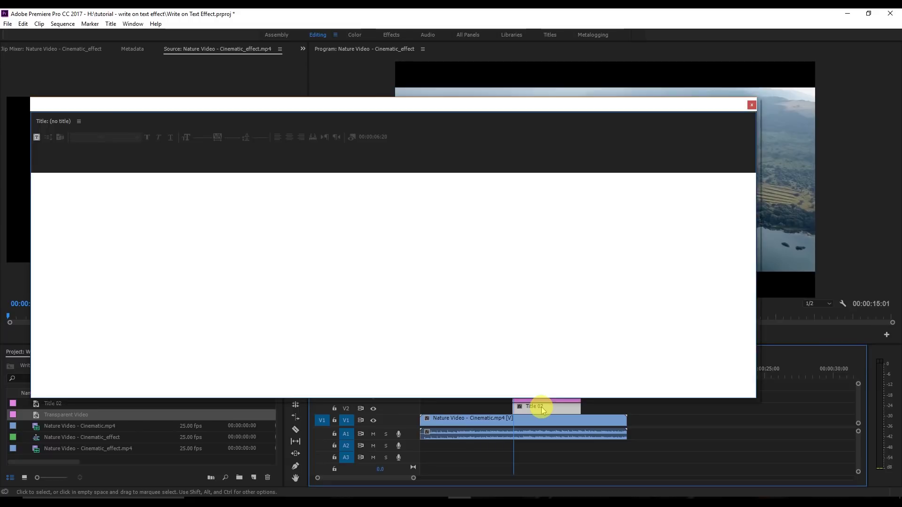
left_click(631, 350)
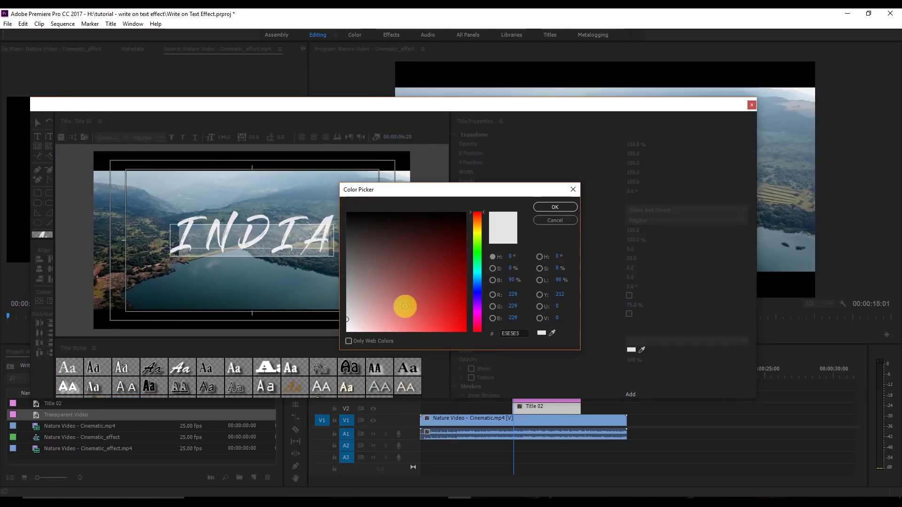
left_click_drag(473, 219, 474, 229)
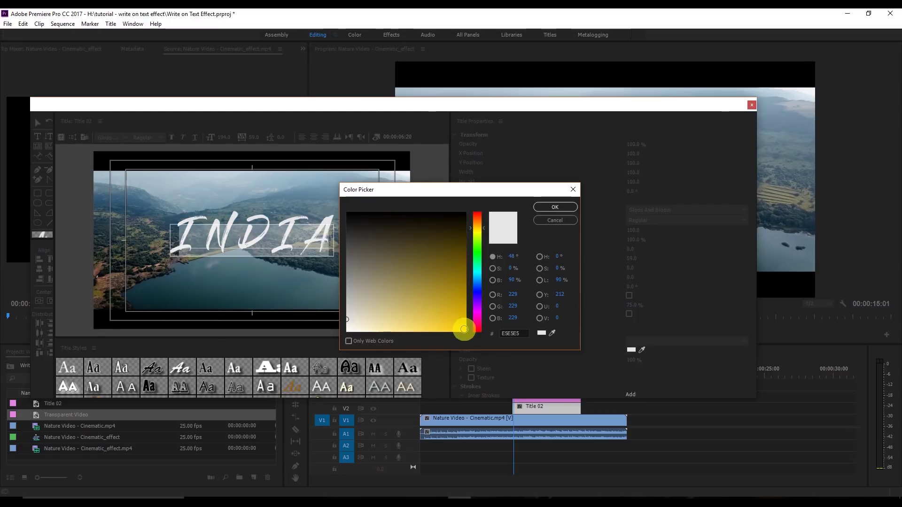
left_click(463, 324)
left_click(551, 207)
left_click(750, 107)
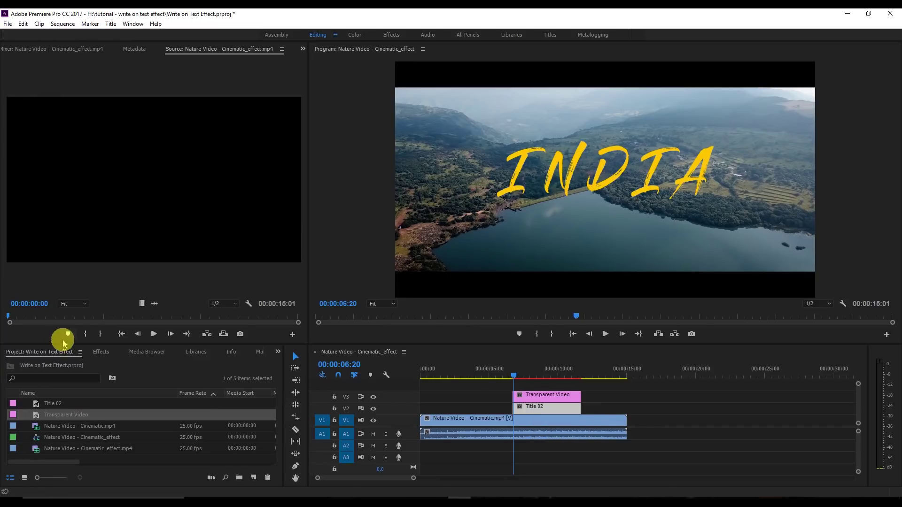
Find the Write-on effect and apply it to the Transparent Video clip on V3
left_click(101, 352)
left_click(60, 369)
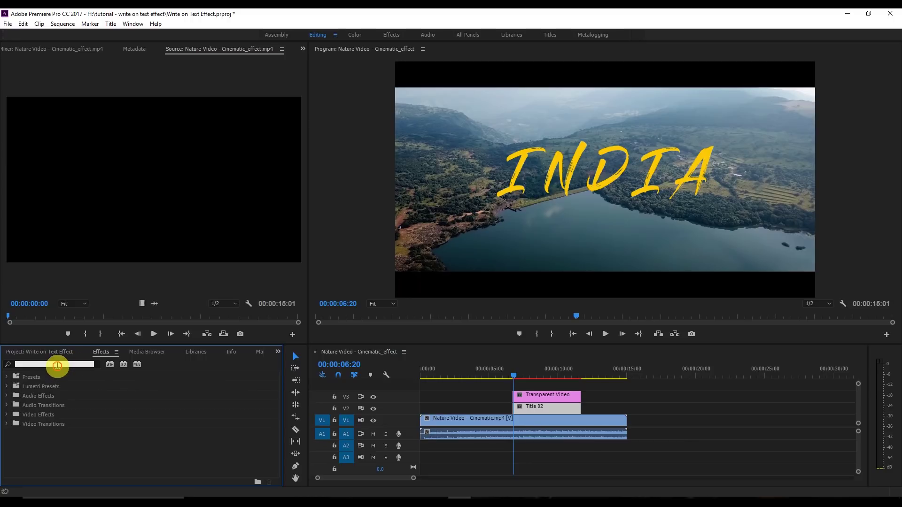
type("write")
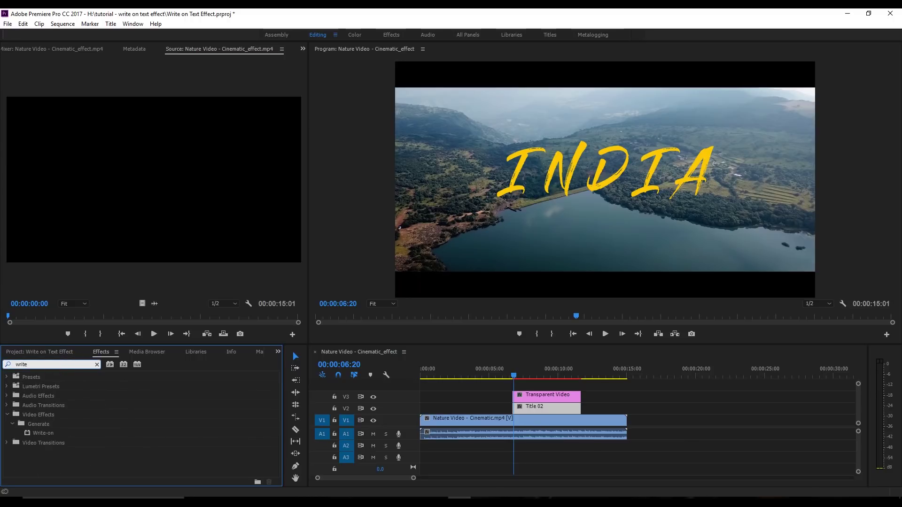
left_click_drag(38, 434, 552, 399)
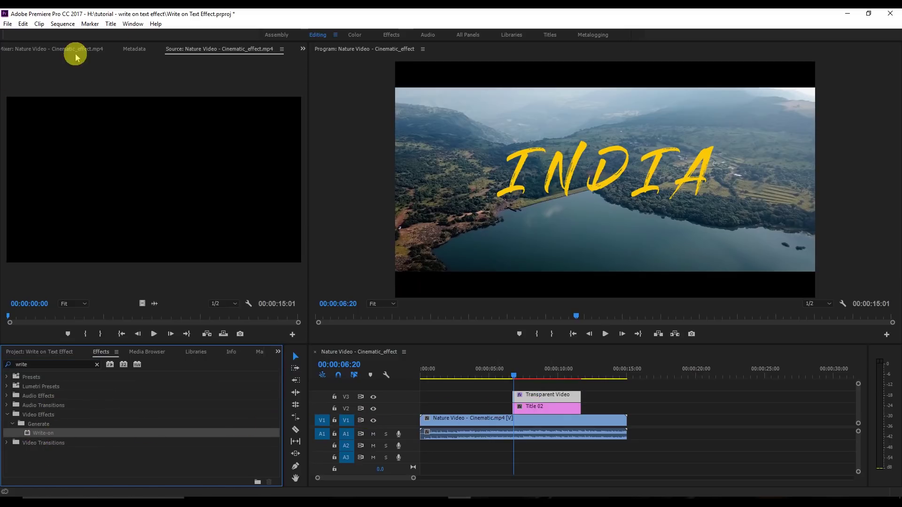
Open the Transparent Video clip's effect settings and set the Write-on brush size to 36
left_click(13, 49)
left_click(10, 47)
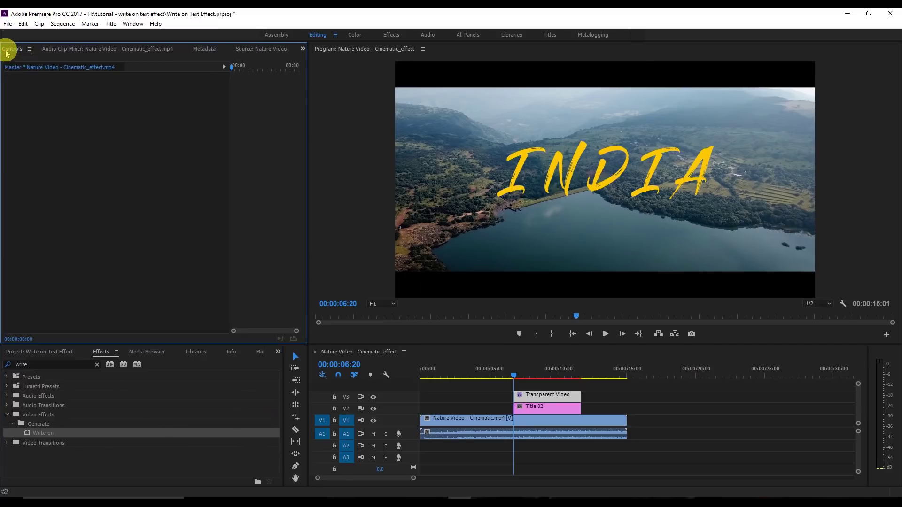
left_click(519, 395)
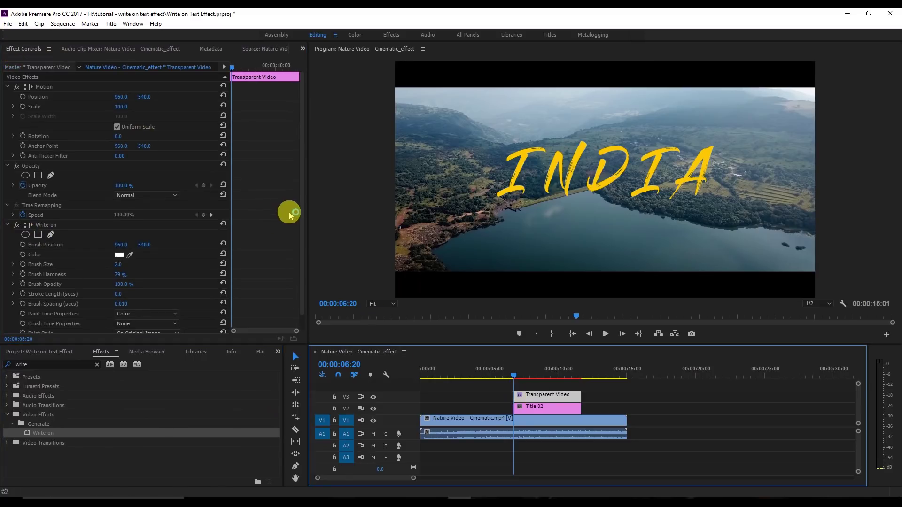
left_click_drag(299, 207, 296, 268)
left_click_drag(119, 250, 138, 250)
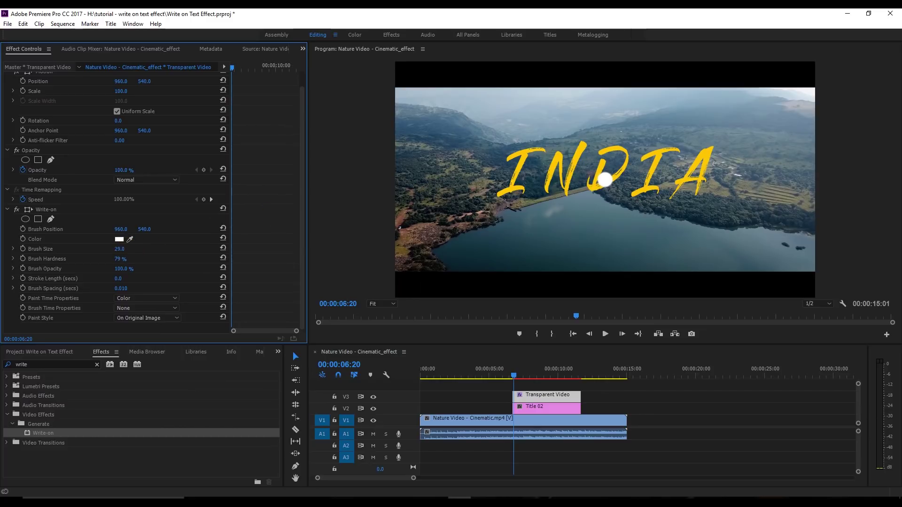
mouse_move(121, 249)
left_mouse_down()
mouse_move(131, 249)
mouse_move(118, 249)
left_mouse_up()
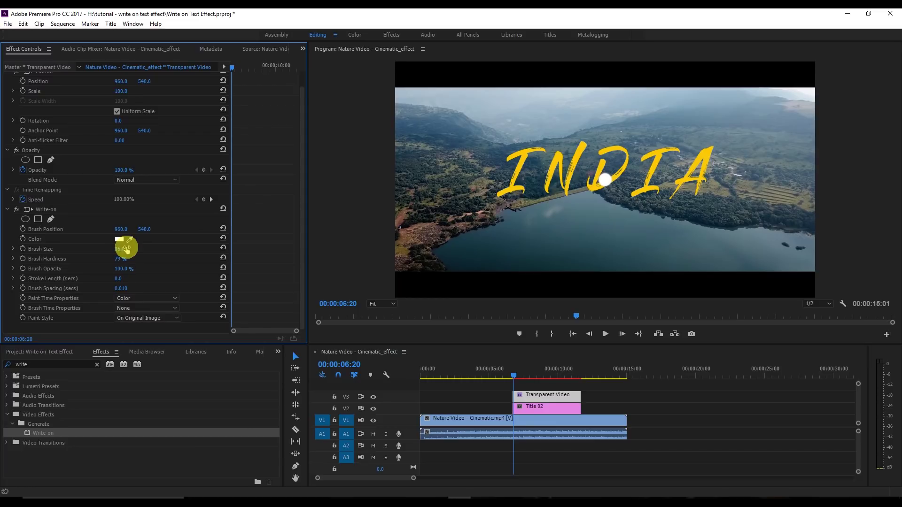
Set the Write-on brush spacing to 0.001 seconds and the stroke length to 5 seconds
left_click(121, 289)
type("0.001")
key("Return")
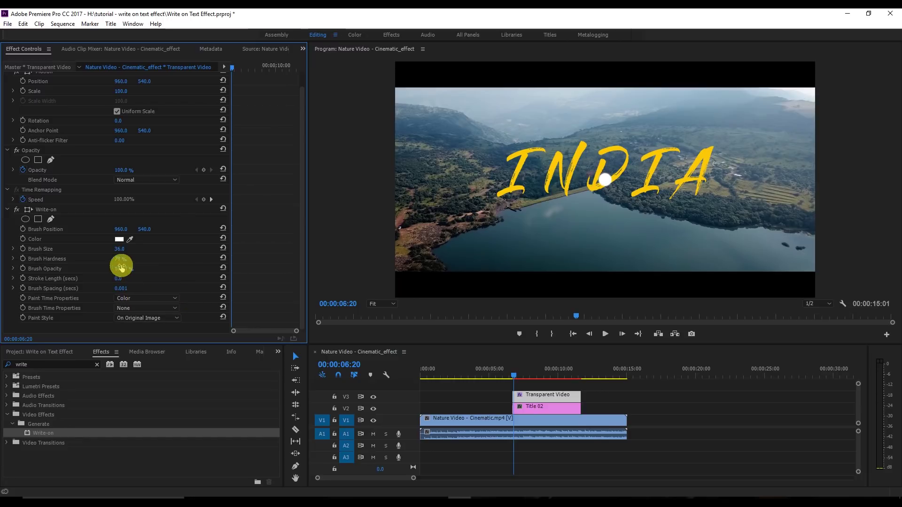
left_click(119, 280)
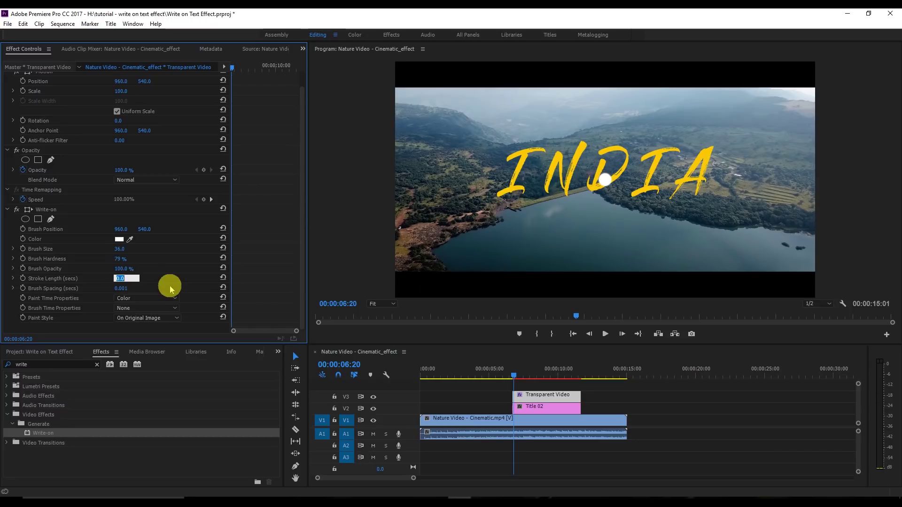
type("5")
key("Return")
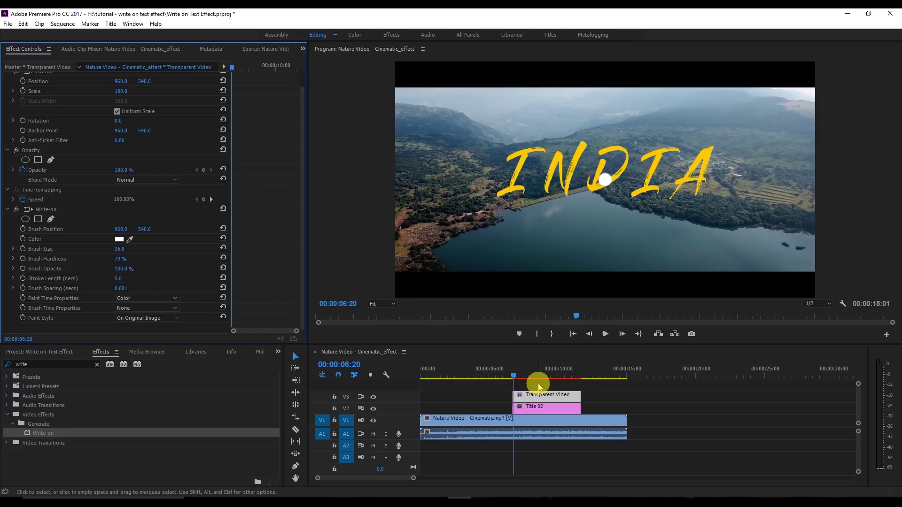
Move the playhead to the Transparent Video clip's first frame at 00:00:06:18 and select its Write-on effect
key("Left")
key("Left")
key("Left")
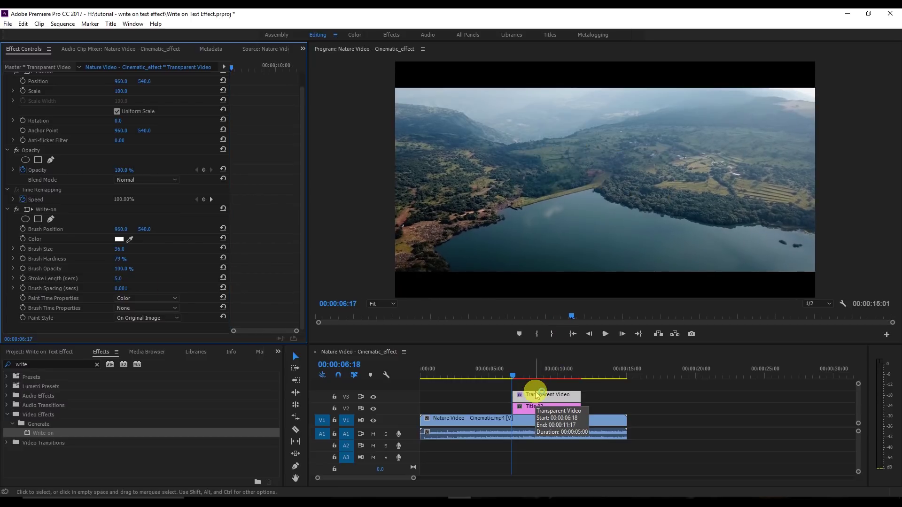
key("Right")
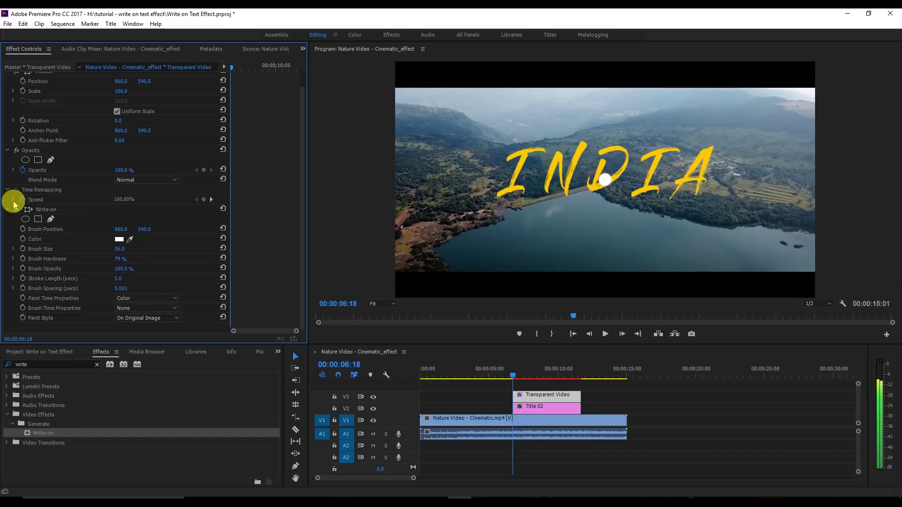
left_click(47, 209)
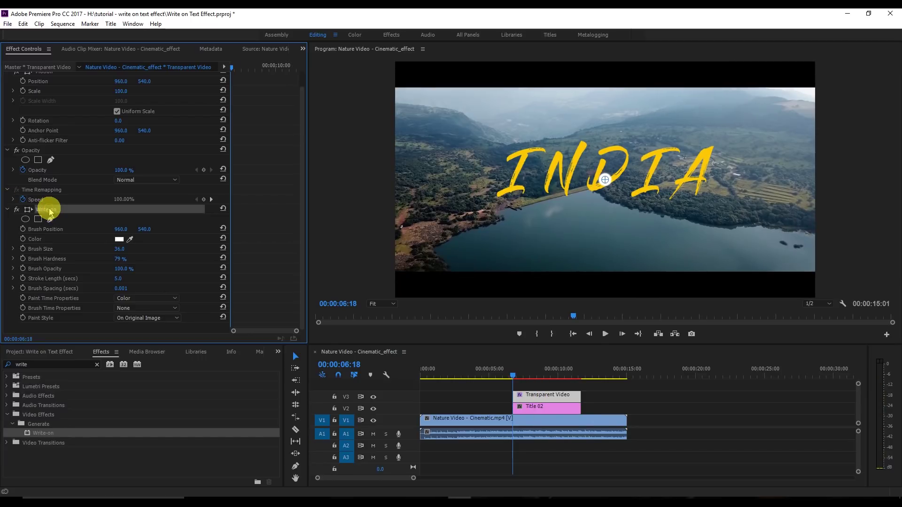
Place the Write-on brush at the start of the first letter I and turn on Brush Position keyframing at 00:00:06:18
left_click(603, 181)
mouse_move(602, 181)
left_mouse_down()
mouse_move(507, 152)
mouse_move(520, 158)
mouse_move(508, 160)
left_mouse_up()
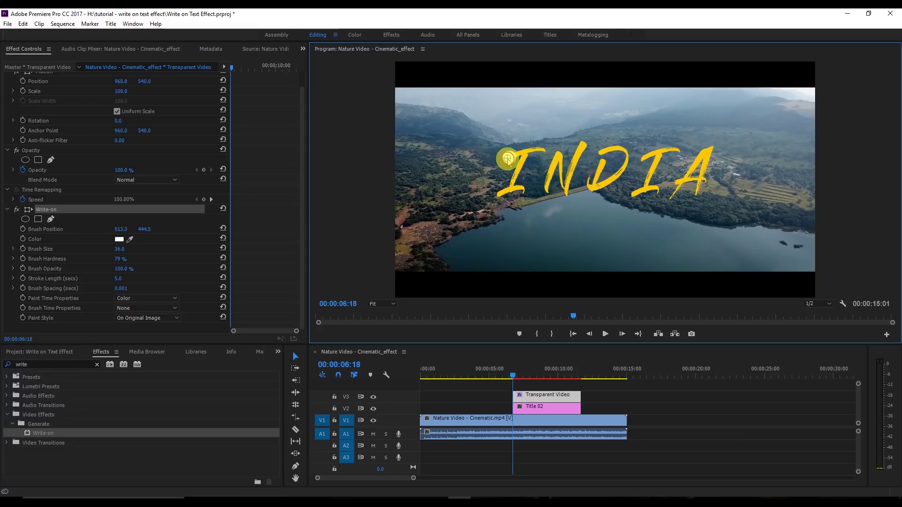
left_click(23, 229)
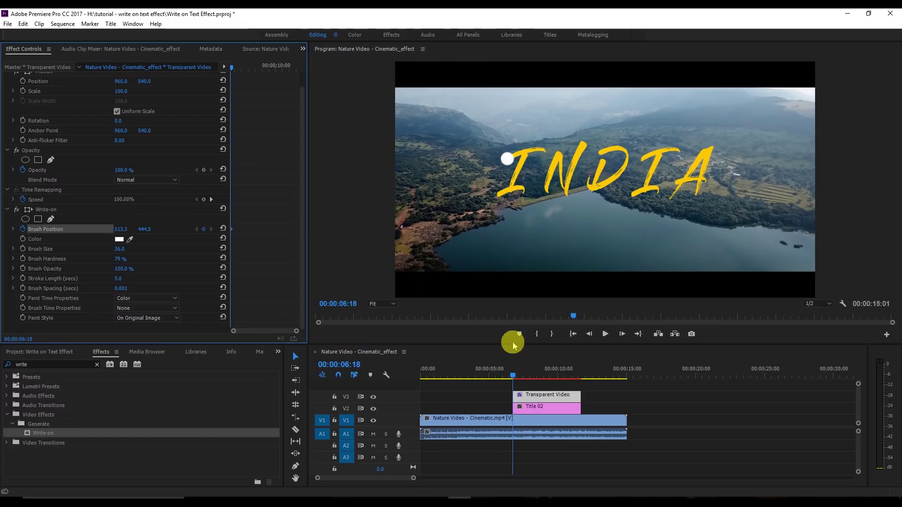
Reselect the Write-on effect and trace the first I's upper stroke frame by frame with Brush Position keyframes from 00:00:06:19
left_click(44, 210)
left_click(32, 230)
left_click(39, 209)
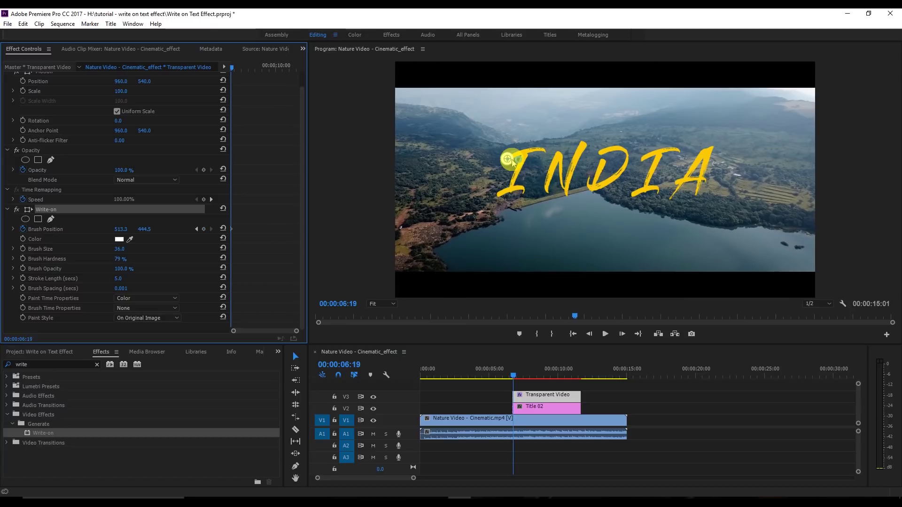
left_click(512, 160)
key("Right")
left_click_drag(511, 157, 516, 158)
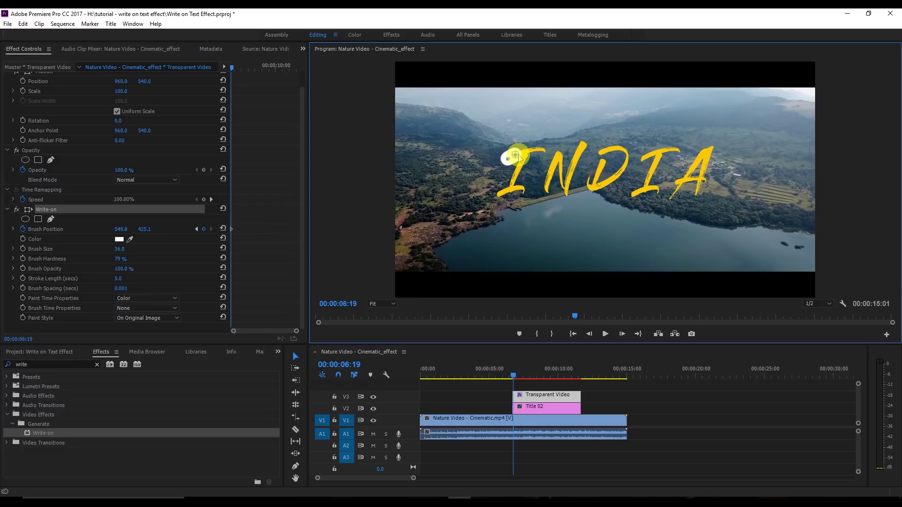
key("Right")
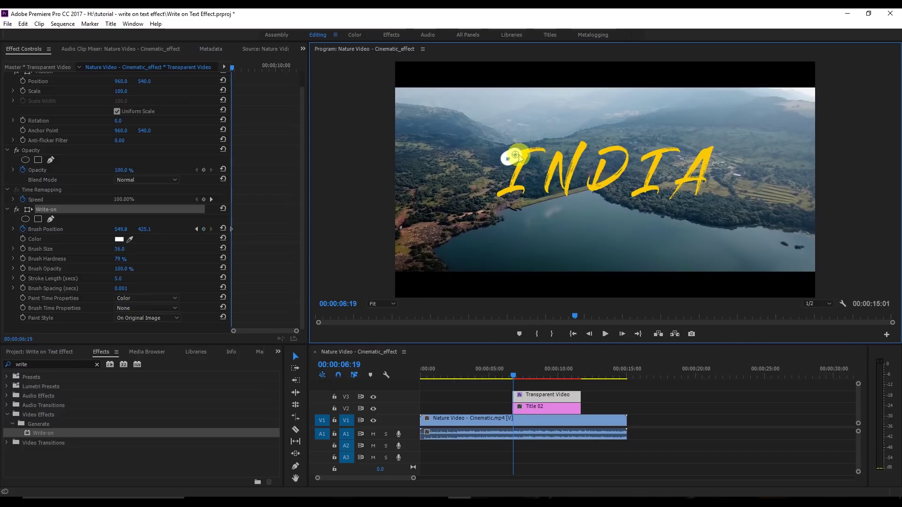
left_click_drag(522, 155, 547, 155)
key("Right")
key("Right")
key("Right")
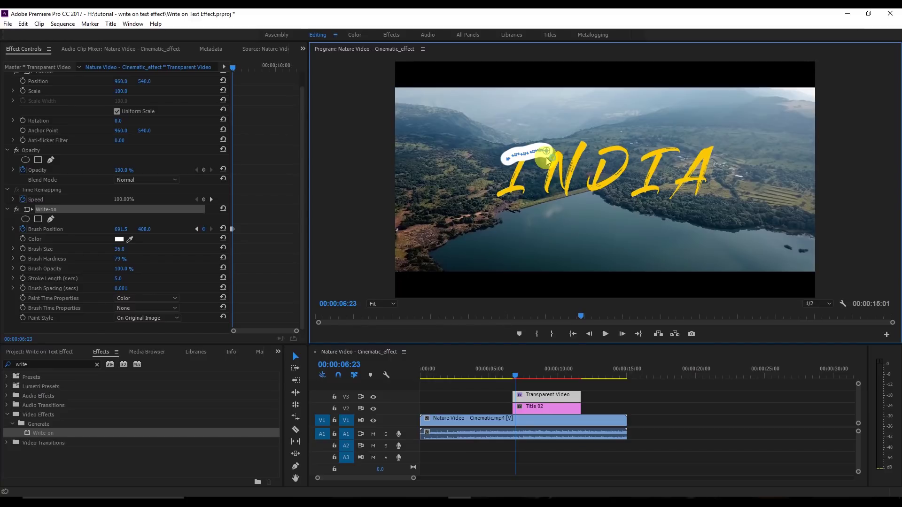
key("Right")
Trace the first I's stem down to its base by moving the Write-on brush one frame at a time
mouse_move(548, 152)
left_mouse_down()
mouse_move(524, 157)
mouse_move(515, 188)
left_mouse_up()
key("Right")
key("Right")
key("Right")
key("Right")
key("Right")
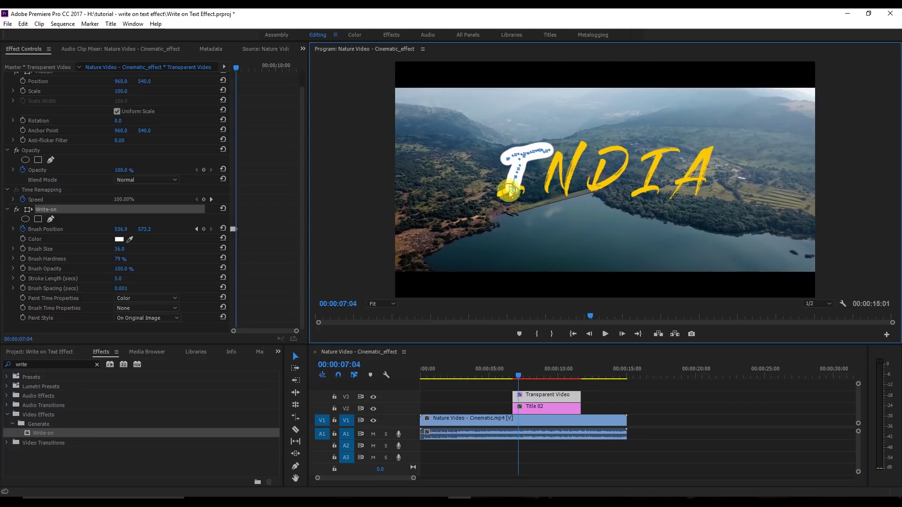
key("Right")
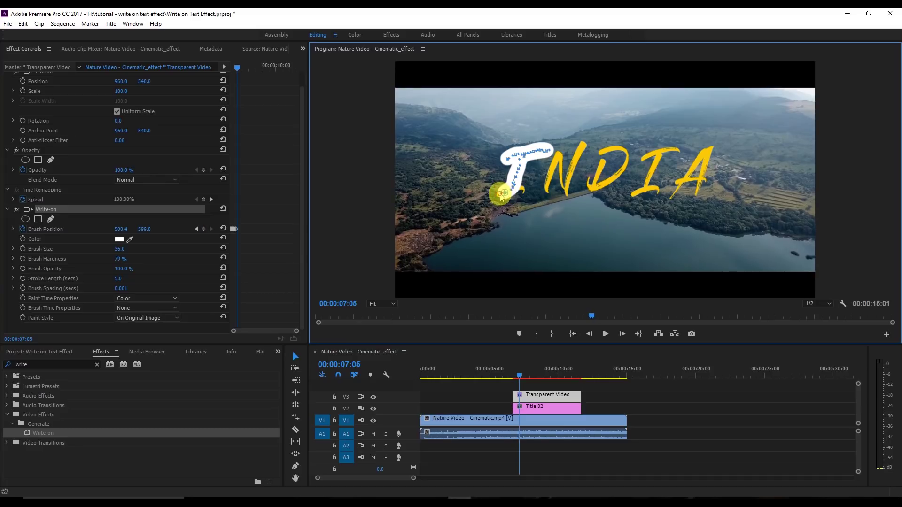
Trace the first I's base and the letters N, D, I and A frame by frame with the Write-on brush until 00:00:10:10
key("Right")
mouse_move(507, 196)
left_mouse_down()
mouse_move(545, 191)
mouse_move(557, 153)
mouse_move(562, 191)
mouse_move(588, 150)
mouse_move(581, 186)
mouse_move(594, 189)
mouse_move(604, 158)
mouse_move(620, 150)
mouse_move(622, 200)
mouse_move(638, 154)
mouse_move(678, 152)
mouse_move(660, 156)
mouse_move(645, 191)
mouse_move(672, 199)
mouse_move(699, 160)
mouse_move(686, 194)
mouse_move(717, 181)
left_mouse_up()
key("Right")
key("Right")
key("Right")
key("Right")
key("Right")
key("Right")
key("Right")
key("Right")
key("Right")
key("Right")
key("Right")
key("Right")
key("Right")
key("Right")
key("Right")
key("Right")
key("Right")
key("Right")
key("Right")
key("Right")
key("Right")
key("Right")
key("Right")
key("Right")
key("Right")
key("Right")
key("Right")
key("Right")
key("Right")
key("Right")
key("Right")
key("Right")
key("Right")
key("Right")
key("Right")
key("Right")
key("Right")
key("Right")
key("Right")
key("Right")
key("Right")
key("Right")
key("Right")
key("Right")
key("Right")
key("Right")
key("Right")
key("Right")
key("Right")
key("Right")
key("Right")
key("Right")
key("Right")
key("Right")
key("Right")
key("Right")
key("Right")
key("Right")
key("Right")
key("Right")
key("Right")
key("Right")
key("Right")
key("Right")
key("Right")
key("Right")
key("Right")
key("Right")
key("Right")
key("Right")
key("Right")
key("Right")
key("Right")
key("Right")
key("Right")
key("Right")
key("Right")
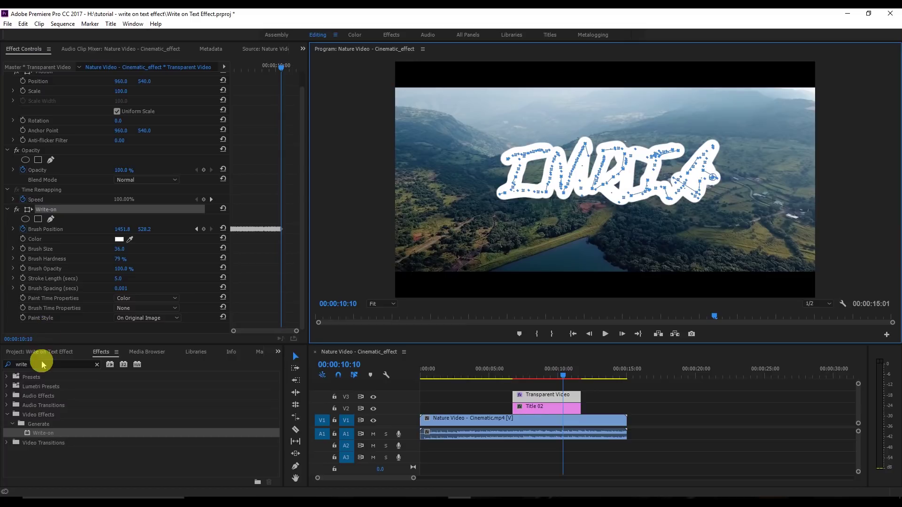
Find the Track Matte Key effect, apply it to the Title 02 clip on V2, and set its matte to Video 3
left_click_drag(43, 364, 4, 365)
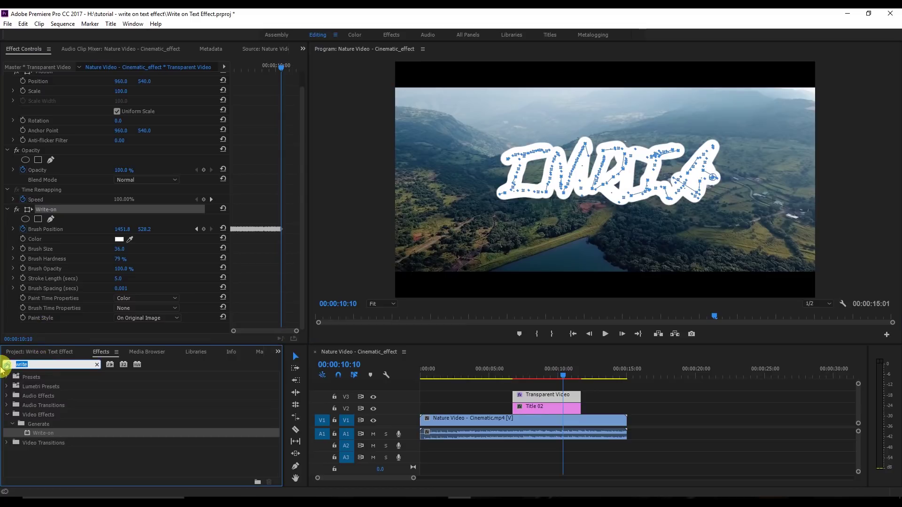
type("track")
left_click_drag(51, 434, 551, 406)
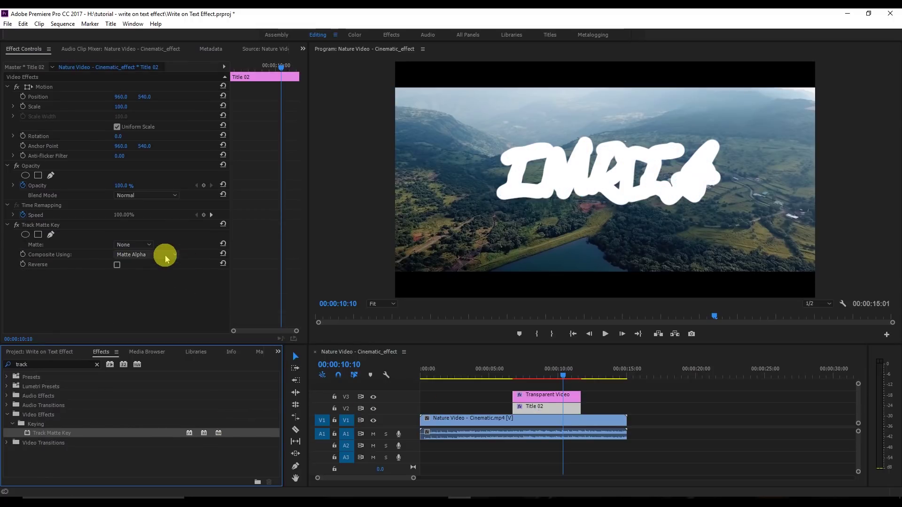
left_click(147, 245)
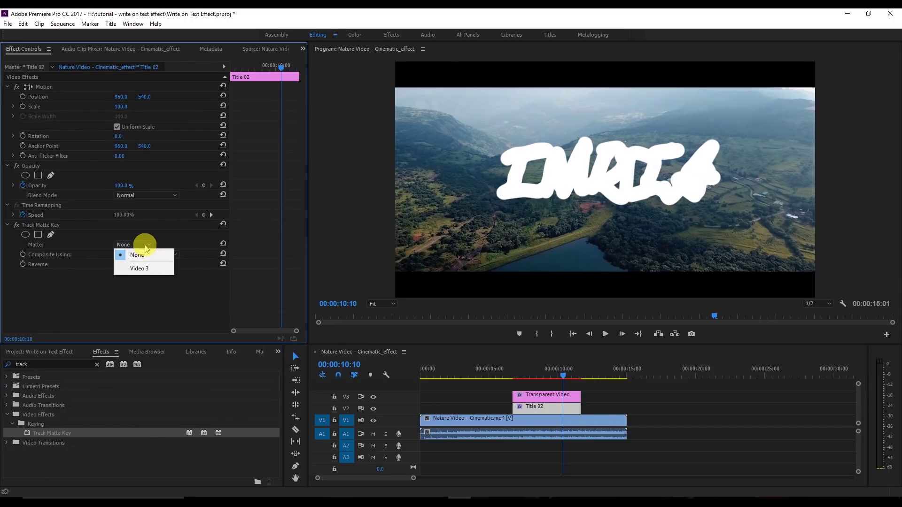
left_click(141, 268)
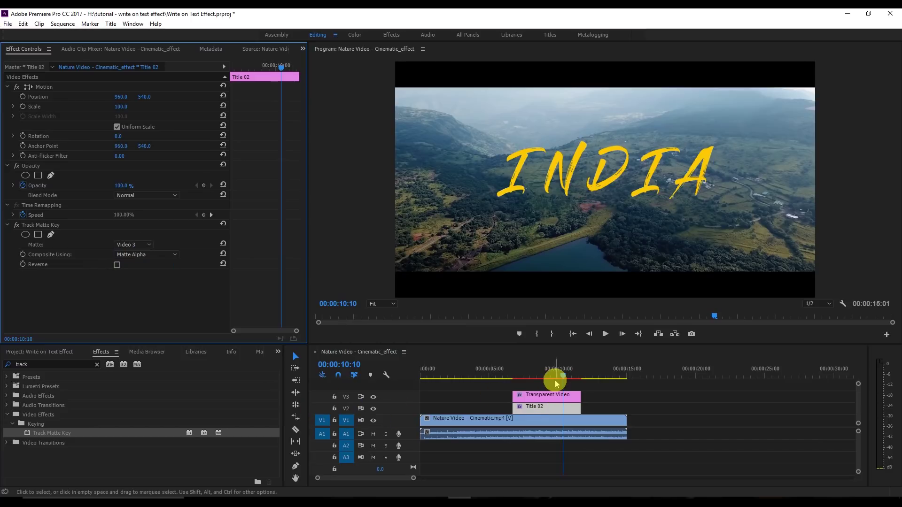
Mark an in-to-out range from the title's start to 00:00:11:07 and render the effects in it
mouse_move(563, 376)
left_mouse_down()
mouse_move(510, 377)
mouse_move(576, 374)
left_mouse_up()
left_click(537, 334)
left_click(552, 335)
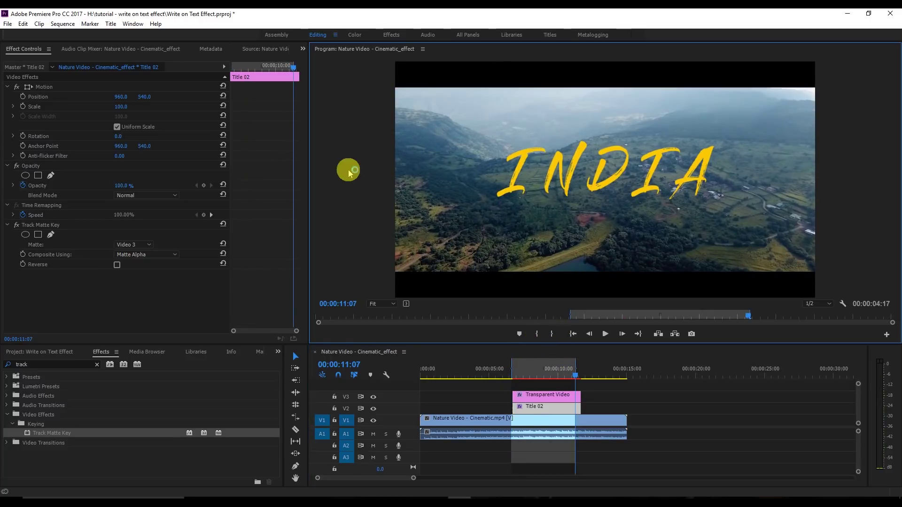
left_click(62, 23)
left_click(78, 45)
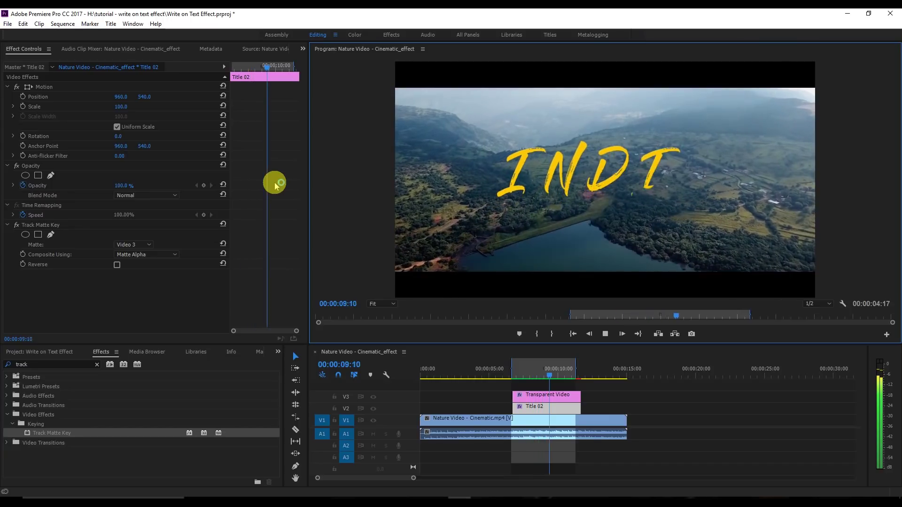
Open Title 02 for editing and change the INDIA text's fill color to off-white FBFAF7
double_click(554, 408)
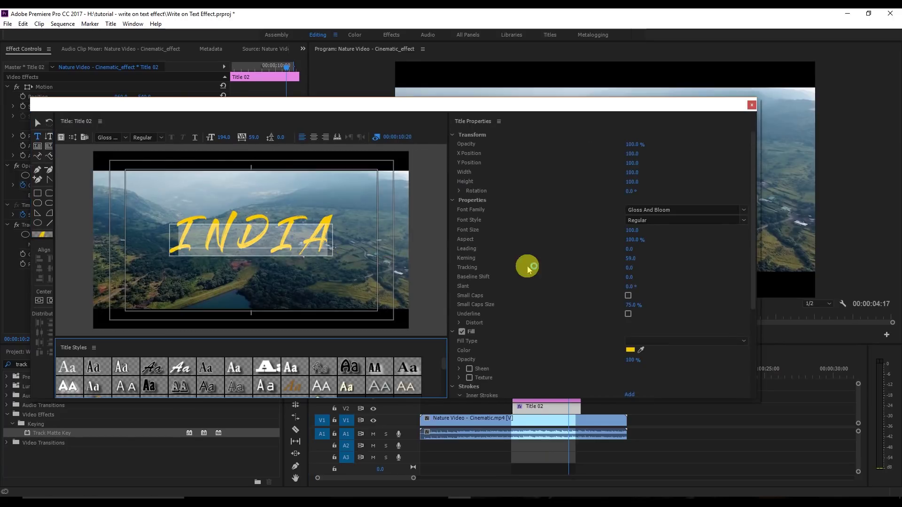
left_click(631, 350)
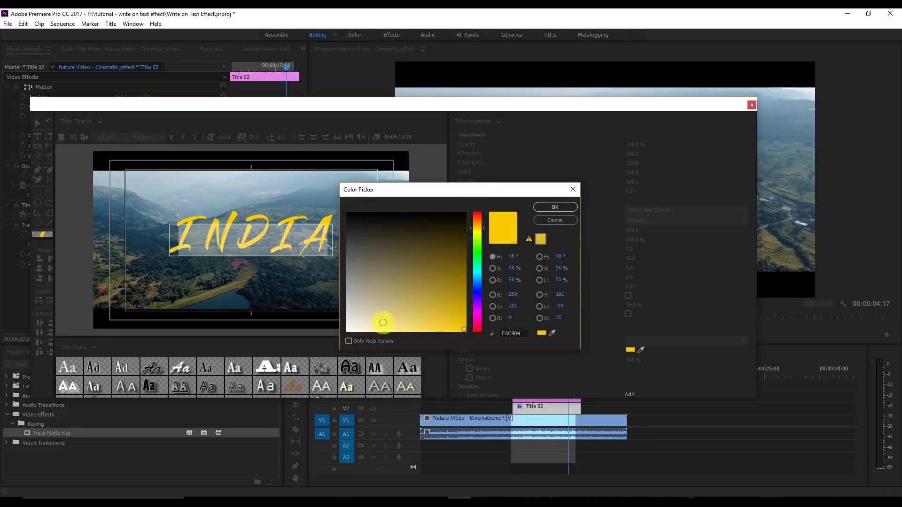
left_click(348, 329)
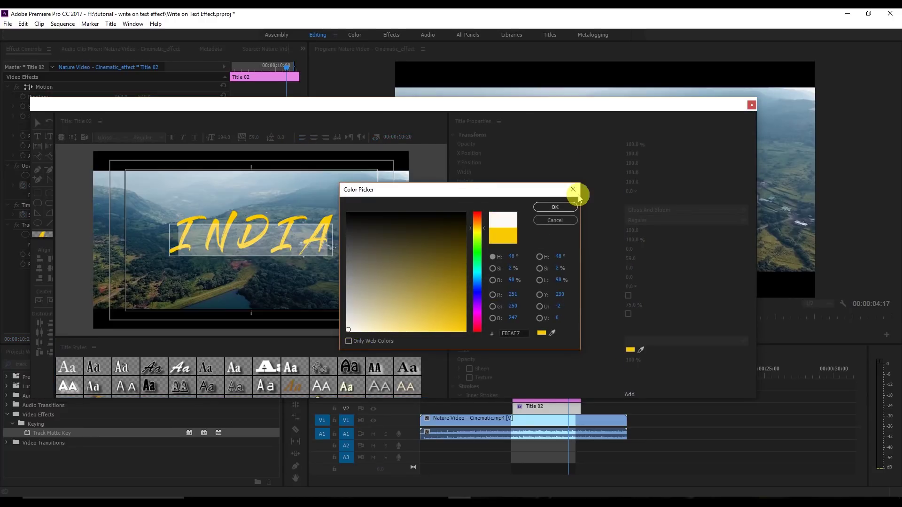
left_click(562, 207)
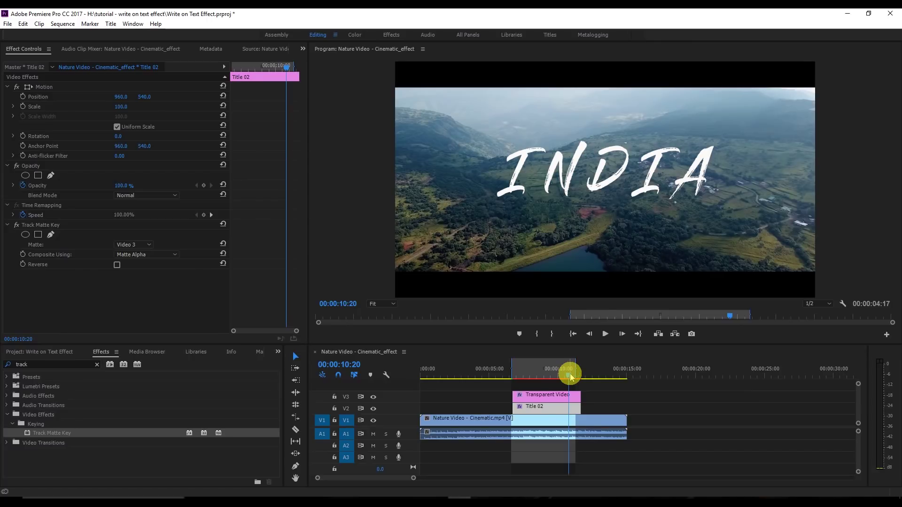
Create a new title named Title 03 and enter the text LET'S GO above the word INDIA
left_click(24, 352)
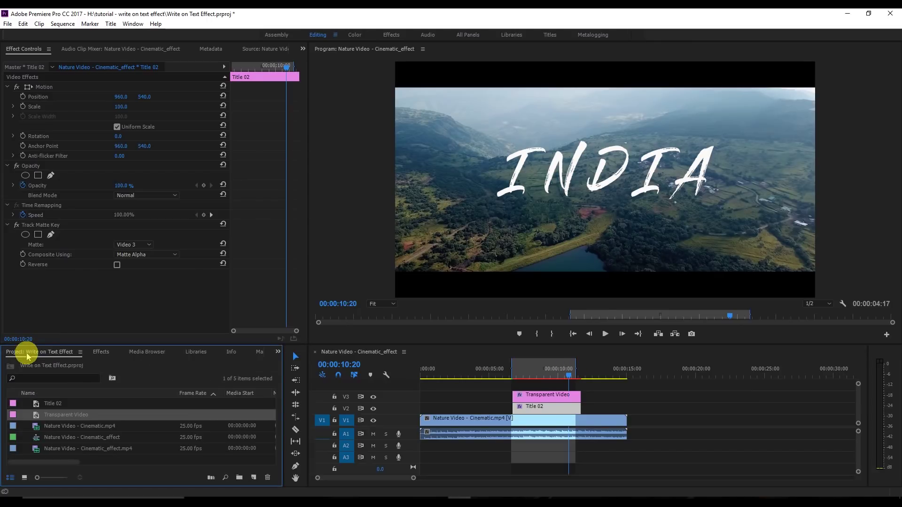
right_click(87, 458)
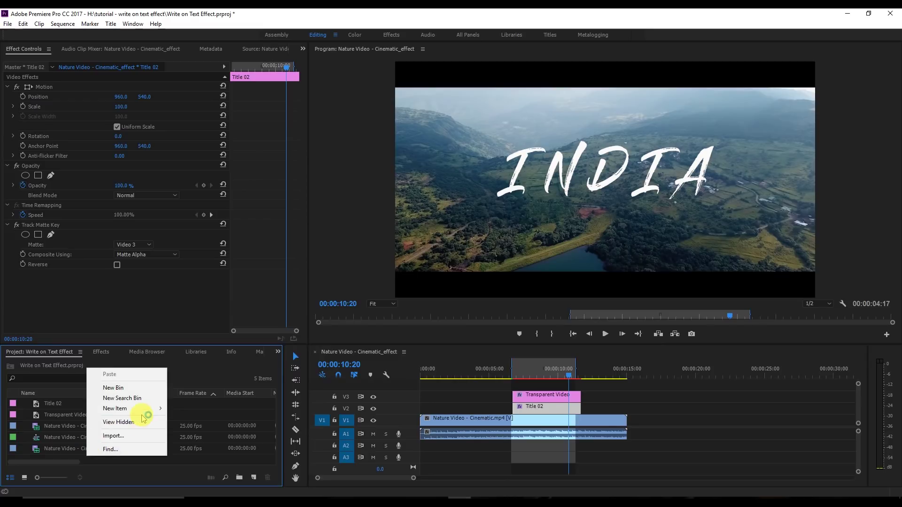
mouse_move(146, 414)
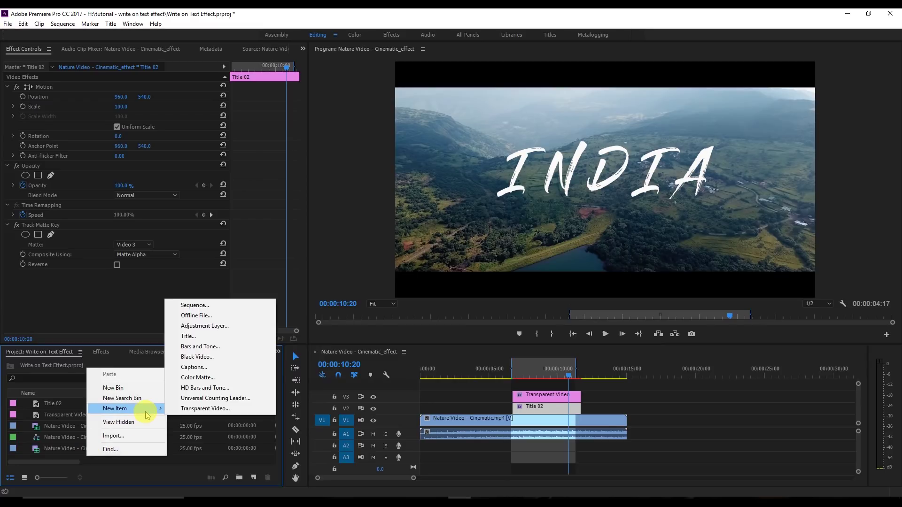
left_click(207, 336)
left_click(465, 301)
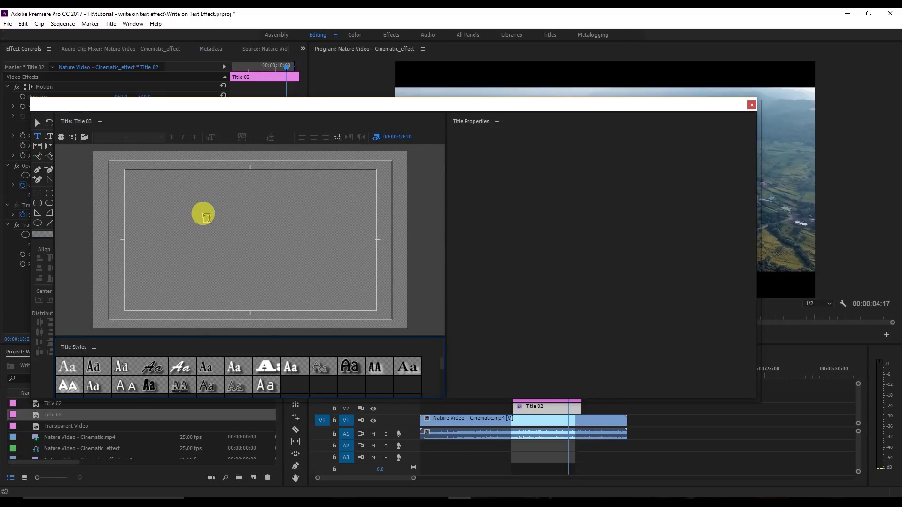
left_click(218, 219)
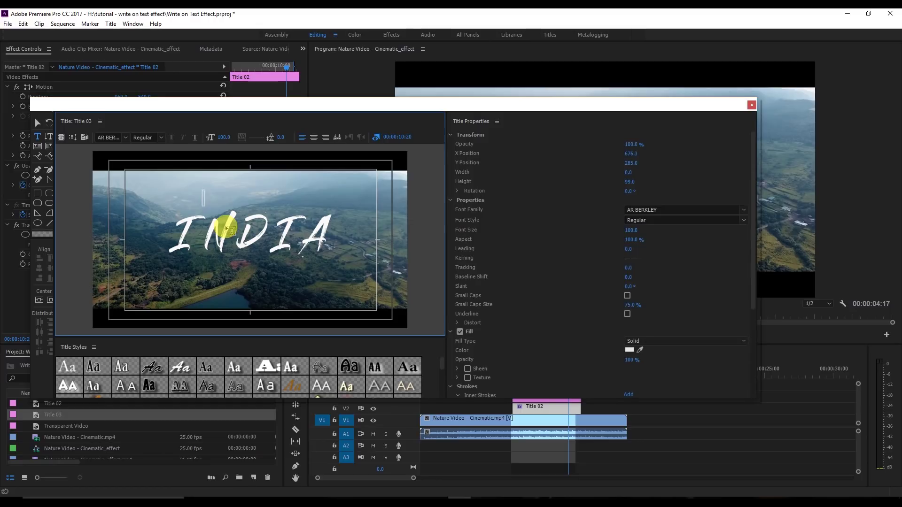
type("LET'S GO")
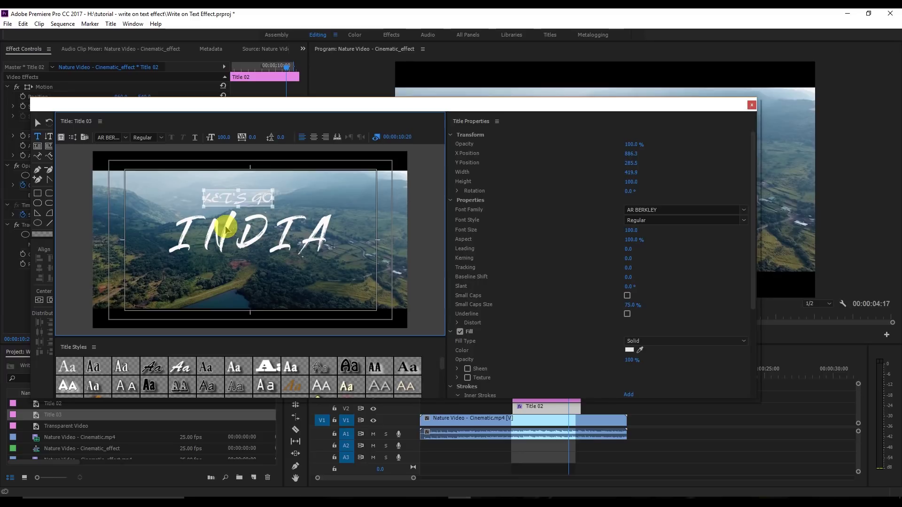
Set the LET'S GO text's font family to Roboto and its font style to Light
left_click(744, 210)
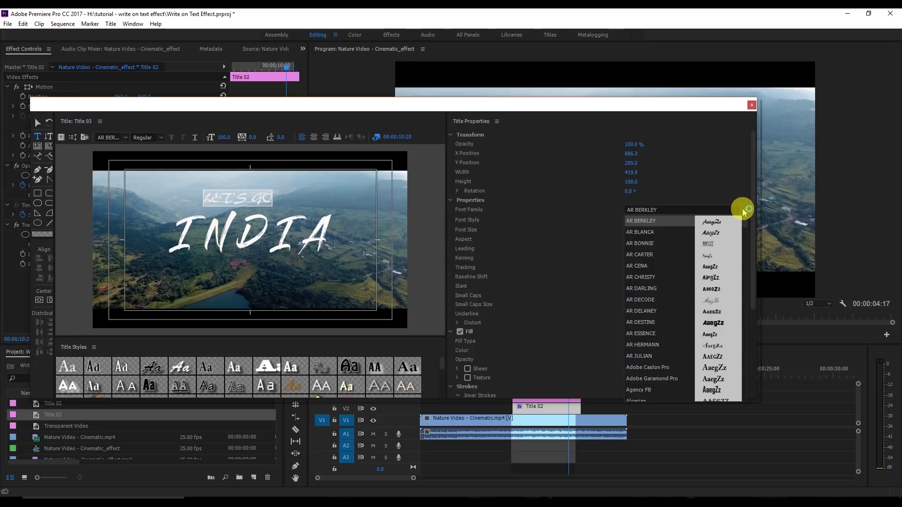
key("r")
key("Down")
key("Down")
key("Down")
key("Down")
key("Up")
key("Up")
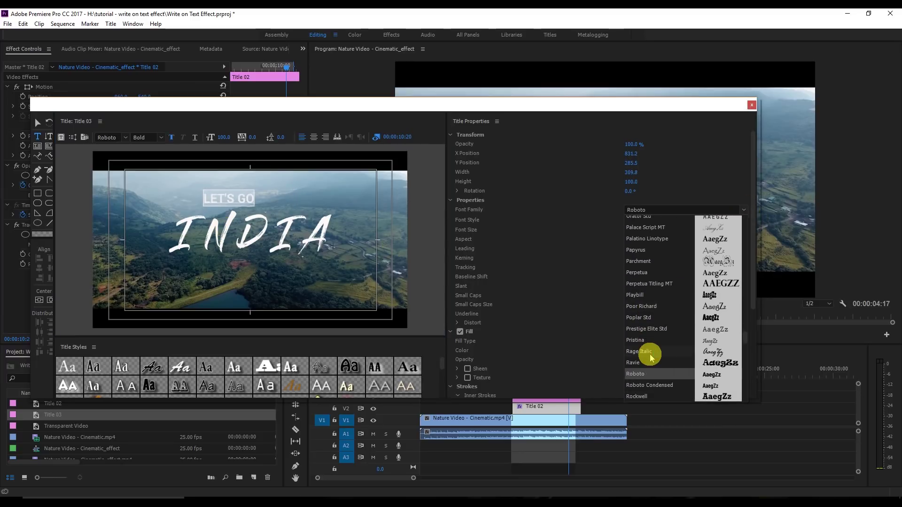
key("Return")
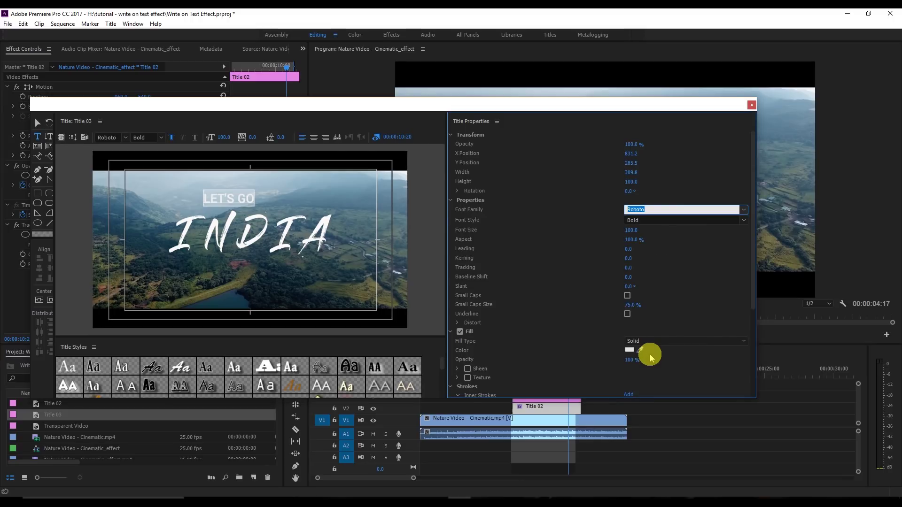
left_click(743, 220)
left_click(647, 258)
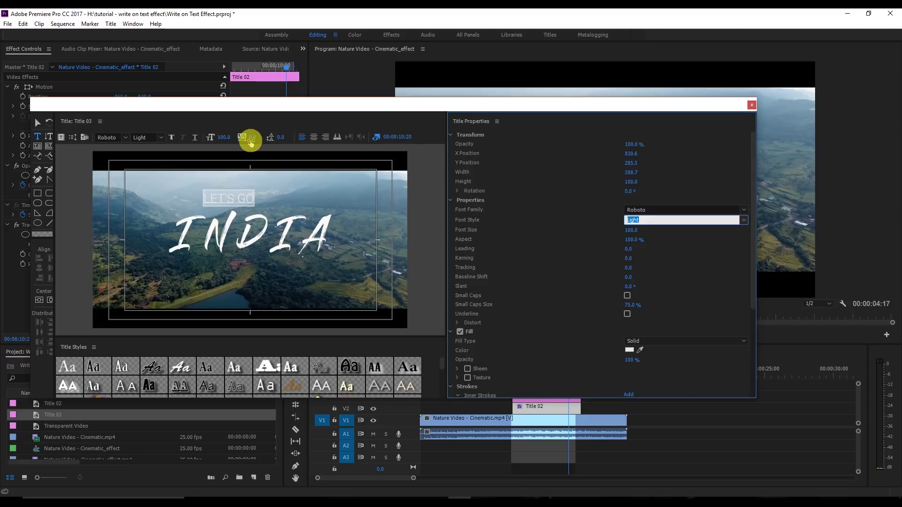
Set the LET'S GO text's kerning to 14 and its font size to 68
left_click_drag(251, 138, 252, 138)
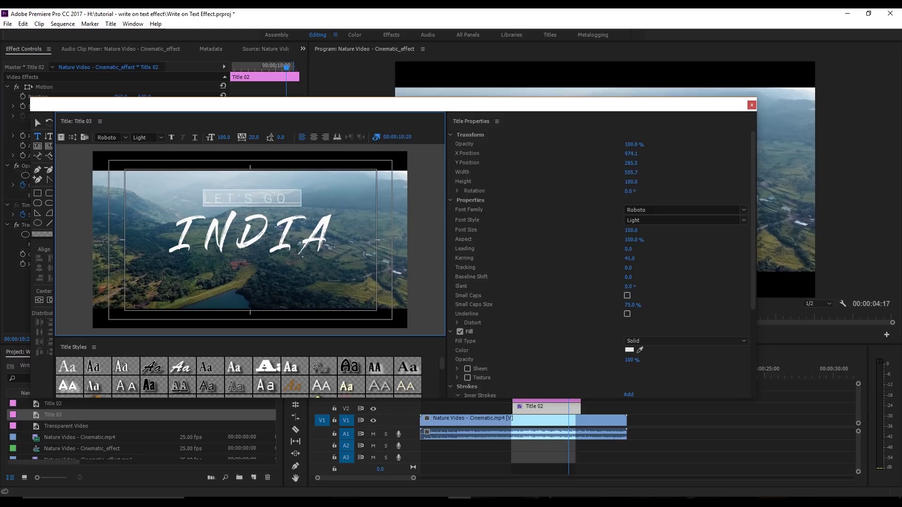
left_click_drag(260, 138, 260, 139)
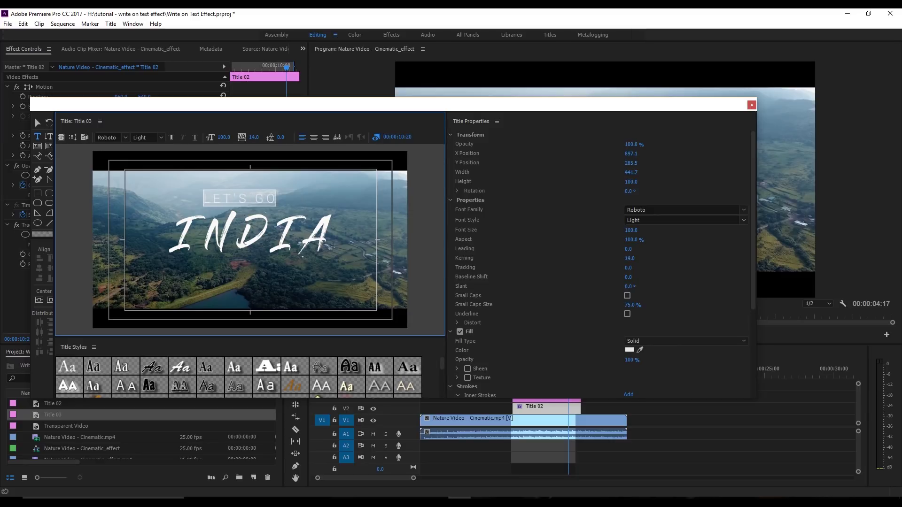
left_click_drag(222, 138, 219, 137)
key("ctrl+shift+comma")
key("ctrl+shift+comma")
key("ctrl+shift+comma")
key("ctrl+shift+comma")
key("ctrl+shift+comma")
key("ctrl+shift+comma")
key("ctrl+shift+comma")
key("ctrl+shift+comma")
key("ctrl+shift+comma")
key("ctrl+shift+comma")
key("ctrl+shift+comma")
key("ctrl+shift+comma")
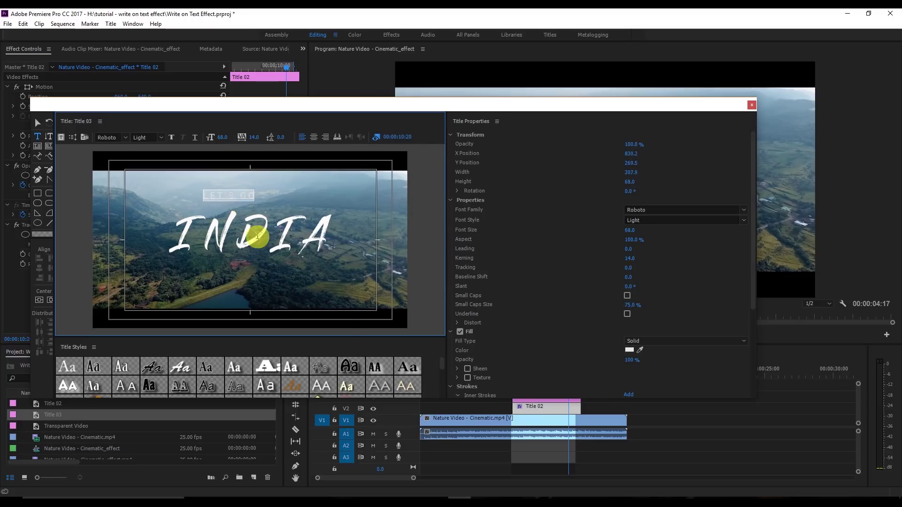
Center the LET'S GO text horizontally and place Title 03 on V4 above the Transparent Video clip, starting at 00:00:06:18
right_click(257, 233)
mouse_move(332, 356)
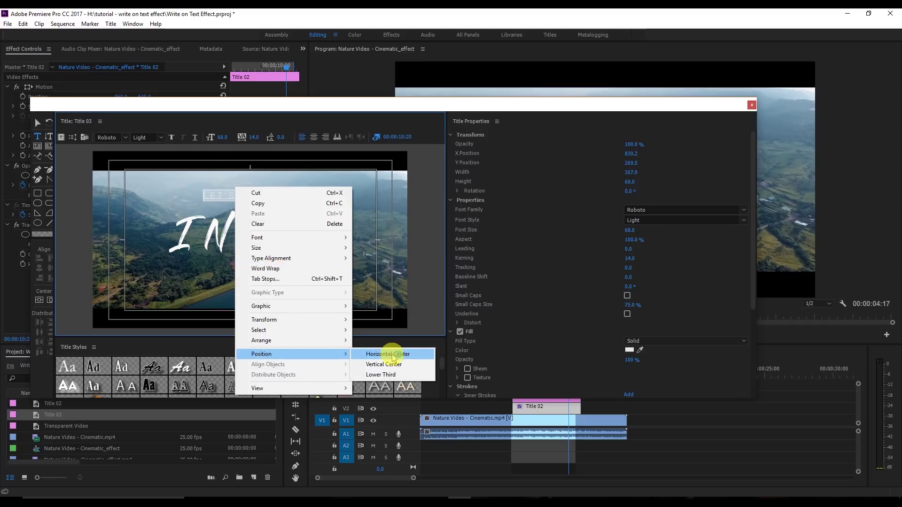
left_click(392, 355)
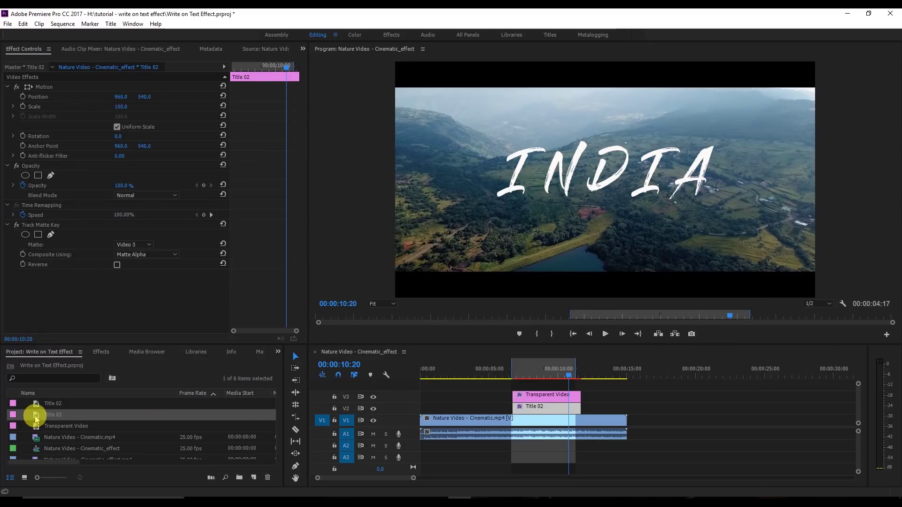
left_click_drag(36, 417, 515, 382)
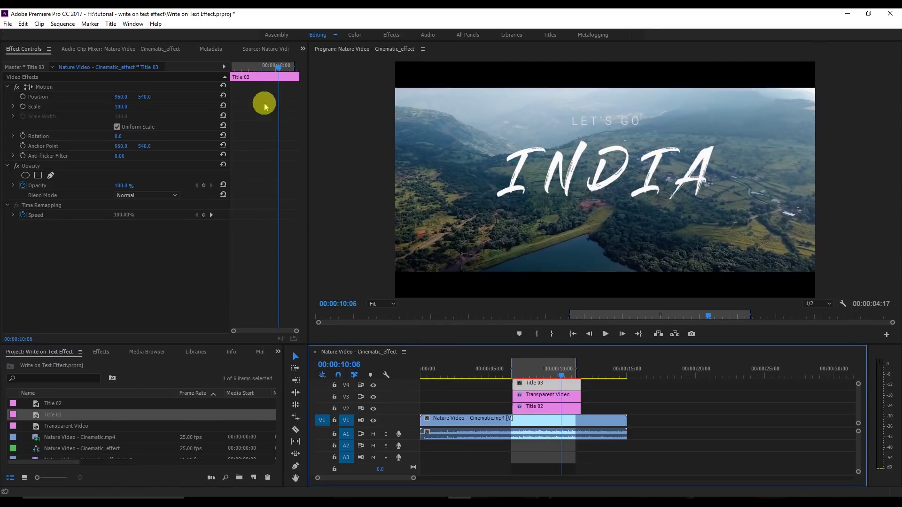
Lower the LET'S GO title closer to INDIA by setting Title 03's vertical position to 574 with the playhead at 00:00:10:06
left_click(264, 101)
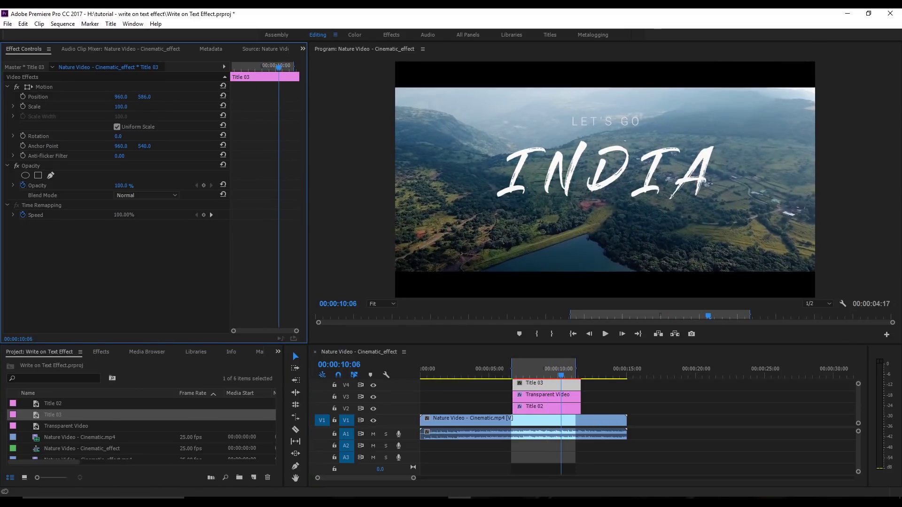
left_click_drag(145, 97, 143, 97)
Create a new title named Title 04 and draw a horizontal line about 223 wide just before the LET'S GO text
scroll(124, 424, "down", 1)
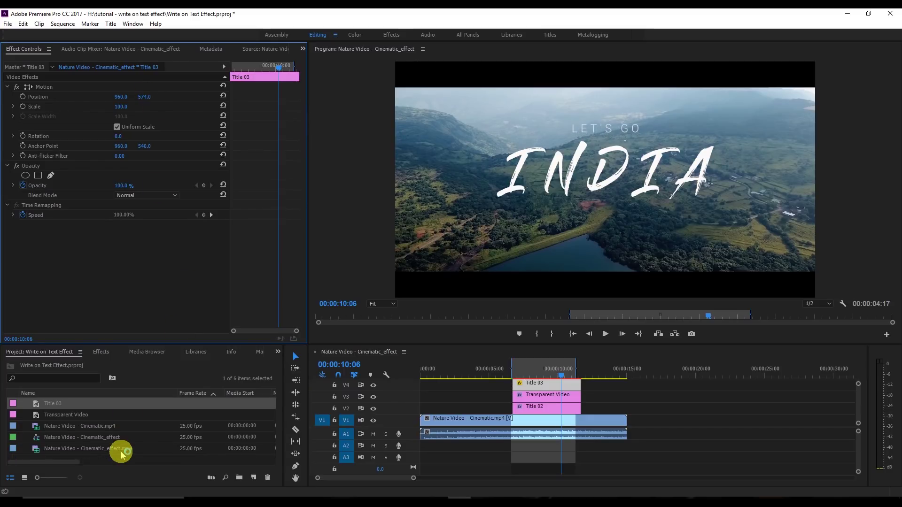
left_click(118, 458)
right_click(118, 458)
mouse_move(188, 408)
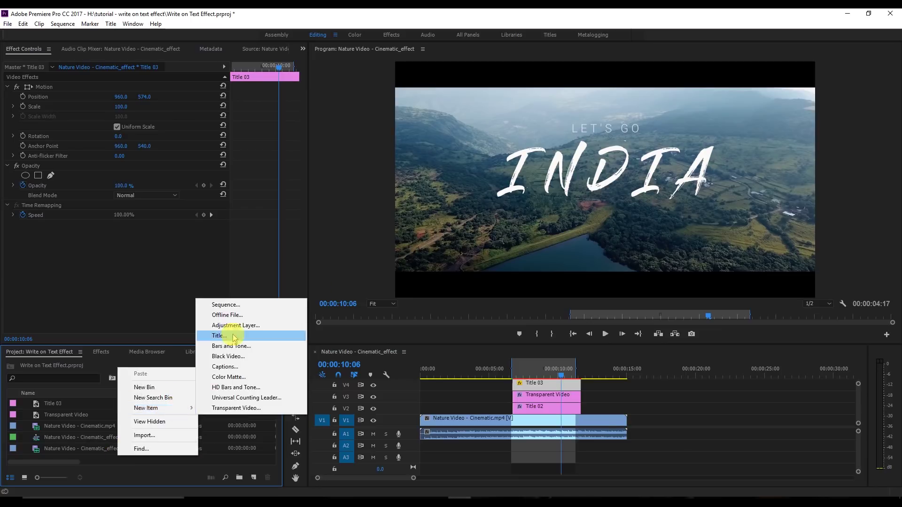
left_click(228, 336)
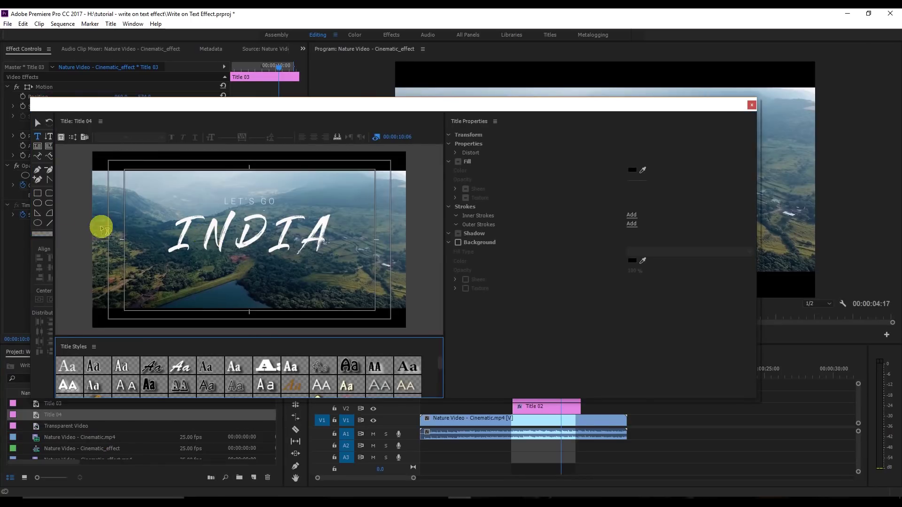
left_click(49, 225)
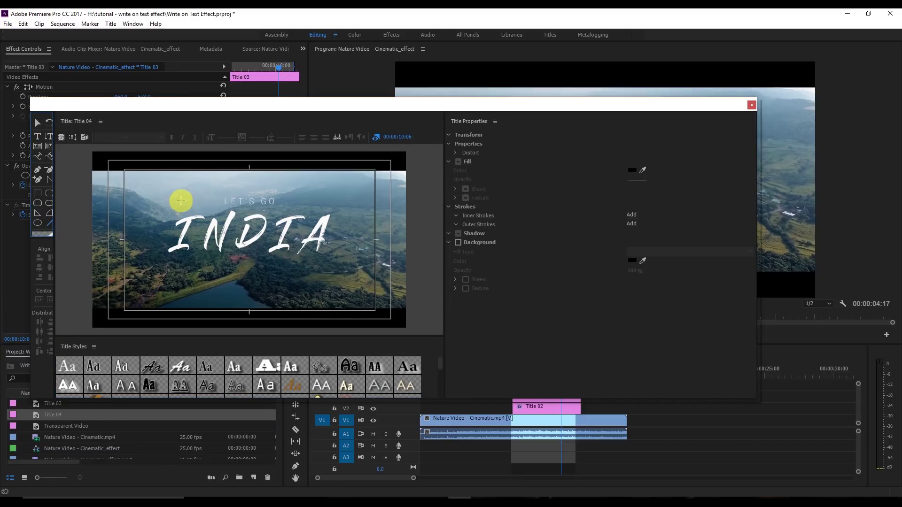
left_click(214, 201)
left_click_drag(215, 201, 220, 202)
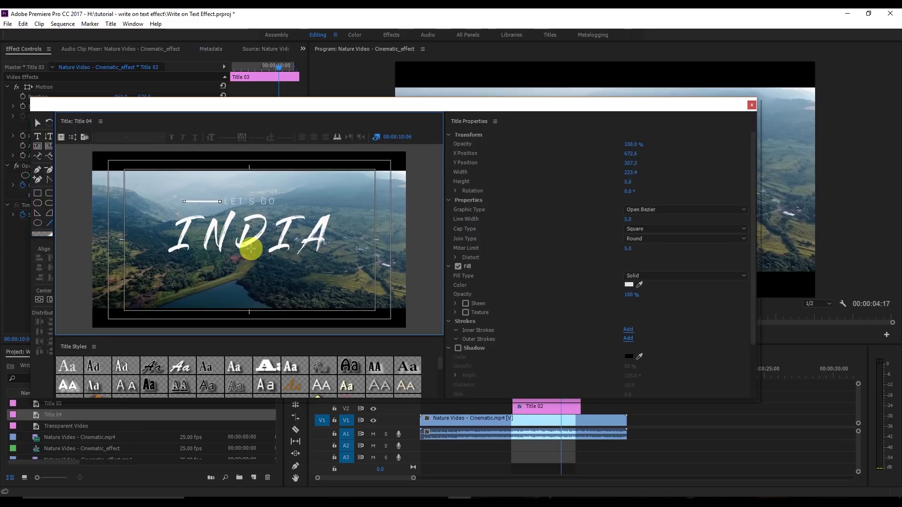
Set the drawn line's width to 2 and place Title 04 on V5 above the Title 03 clip
left_click(628, 248)
left_click_drag(754, 288, 754, 249)
left_click(628, 220)
type("3")
left_click(631, 247)
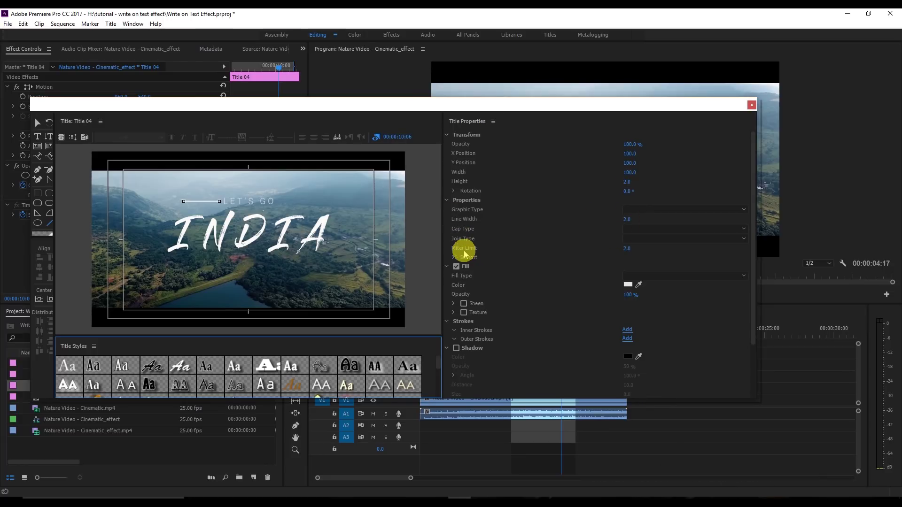
left_click(752, 106)
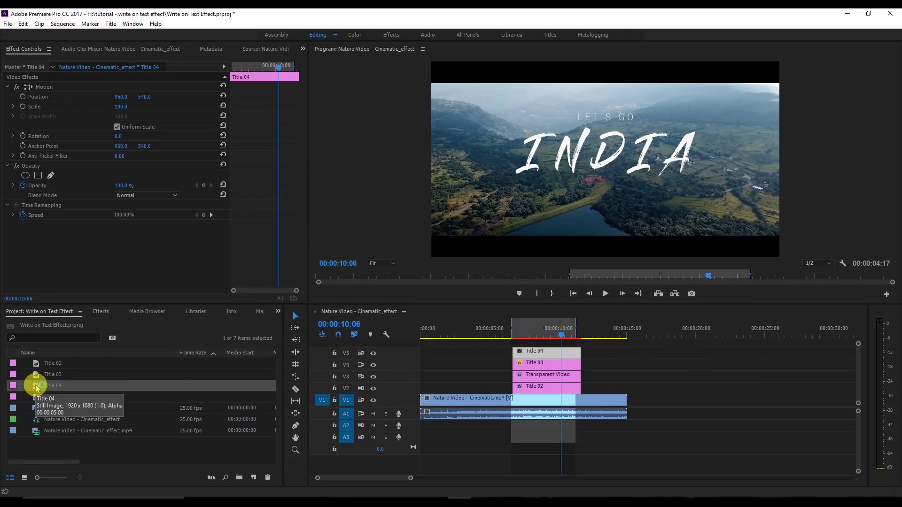
Duplicate the Title 04 clip onto V6 and set the copy's position to 1520, 540, on the other side of LET'S GO
left_click(550, 354)
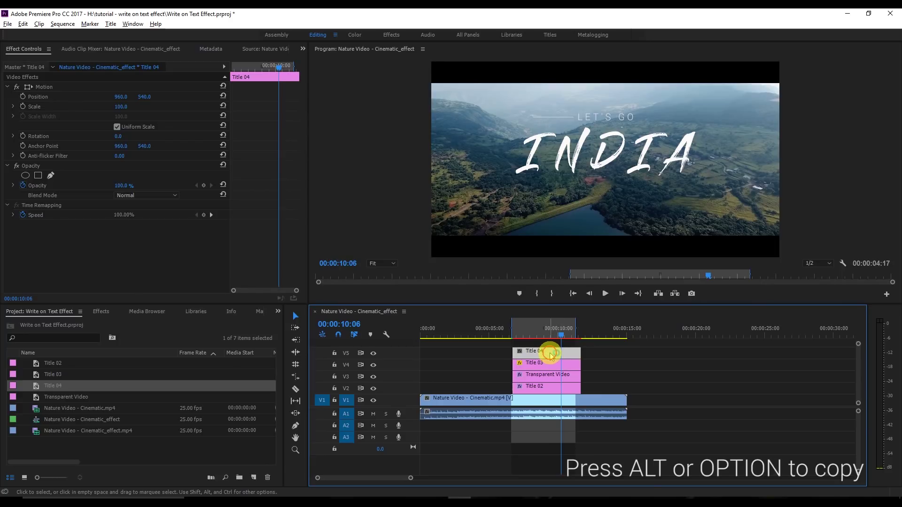
left_click_drag(552, 355, 548, 348)
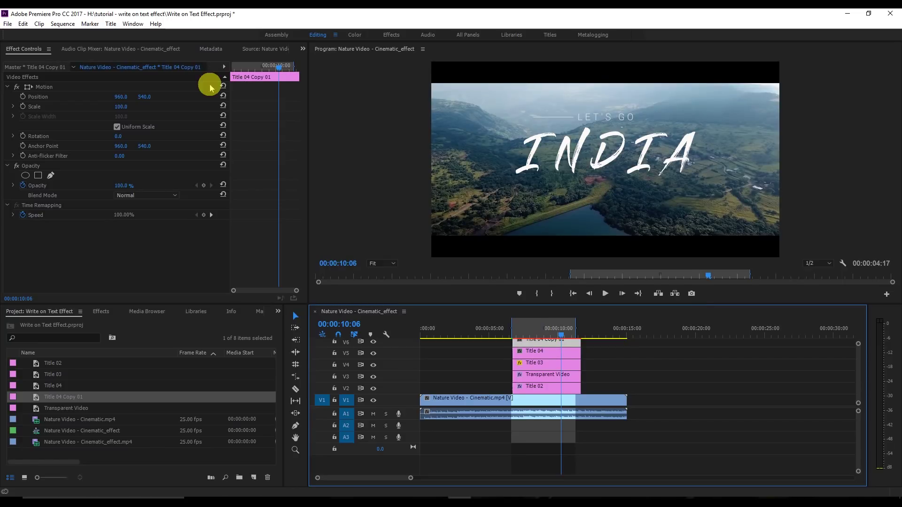
left_click_drag(142, 97, 174, 97)
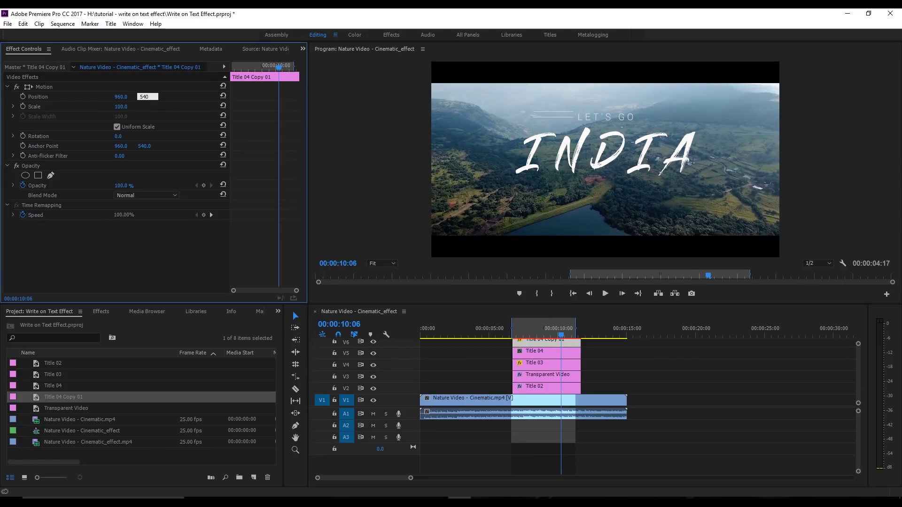
type("540")
key("Return")
left_click_drag(119, 99, 119, 99)
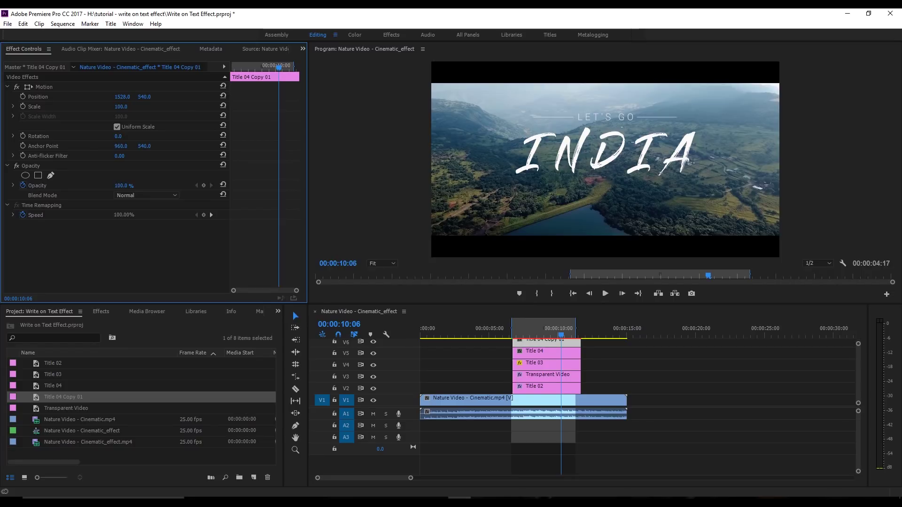
Find the Crop effect and apply it to the Title 04 clip on V5
left_click(530, 353)
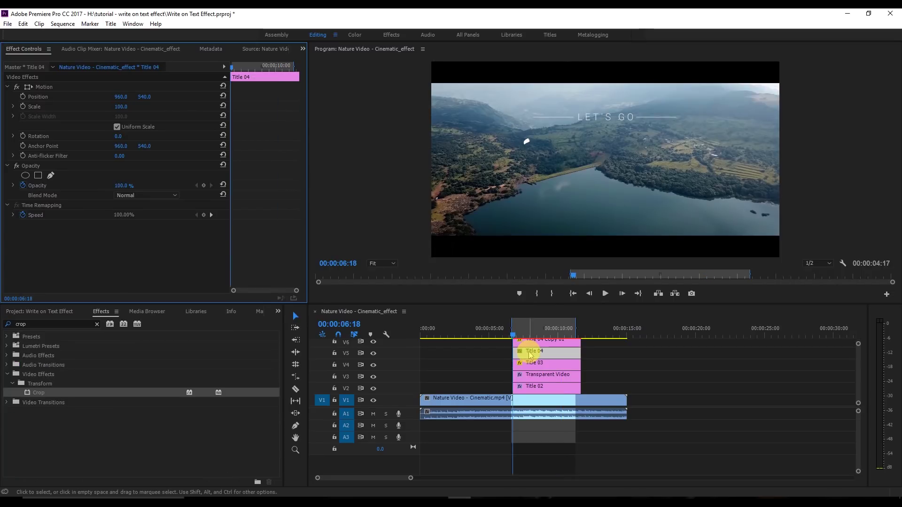
type("cr")
type("op")
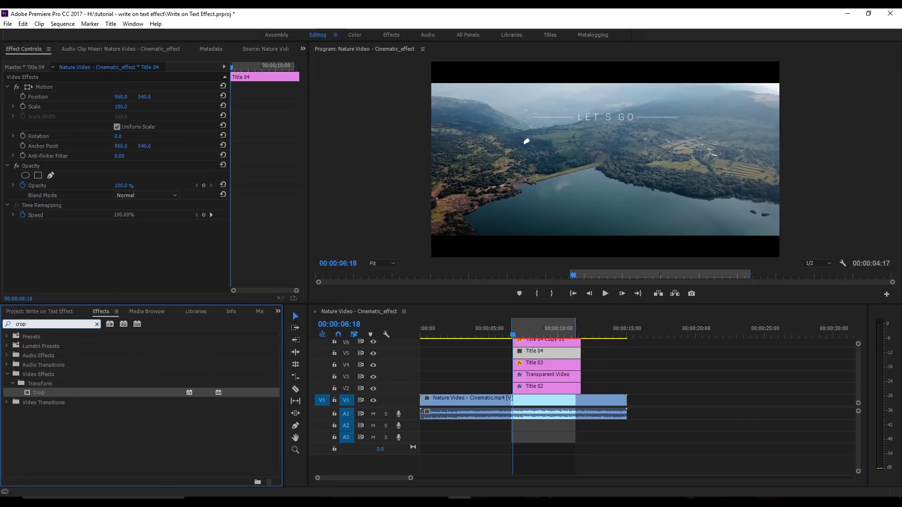
left_click_drag(38, 392, 556, 357)
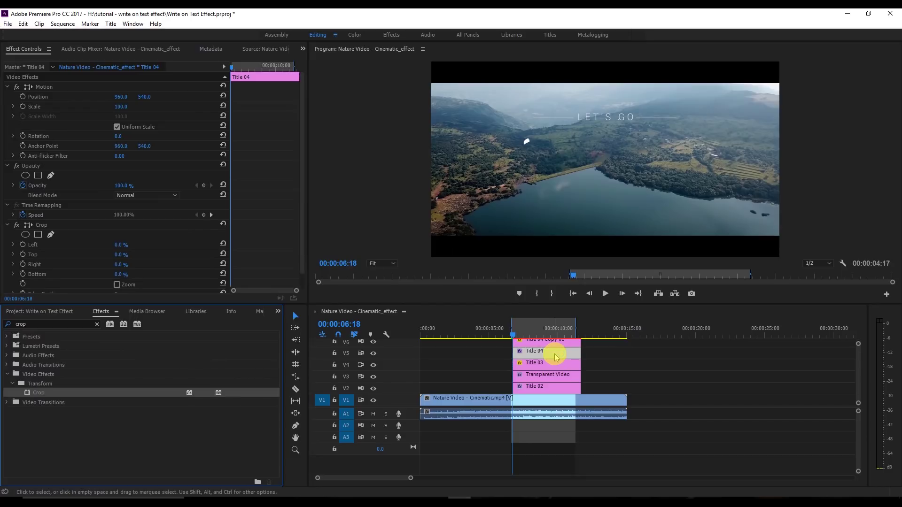
double_click(556, 357)
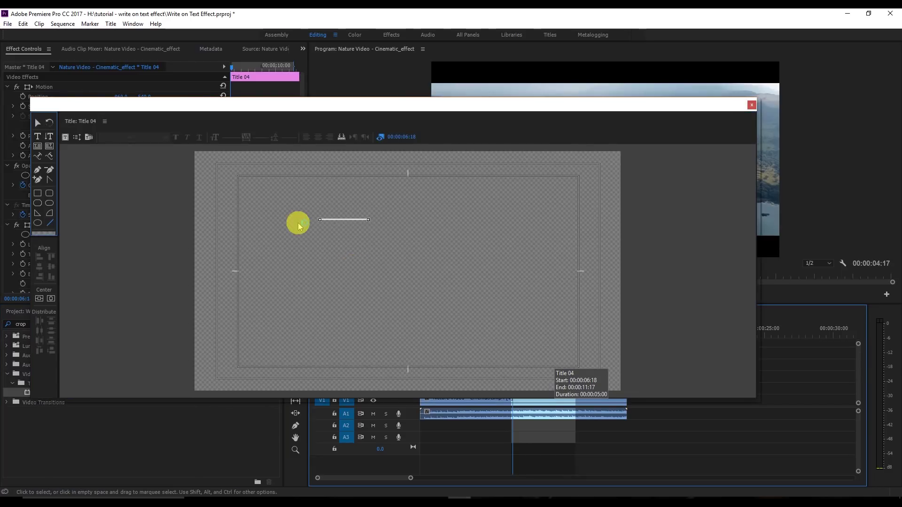
left_click(752, 106)
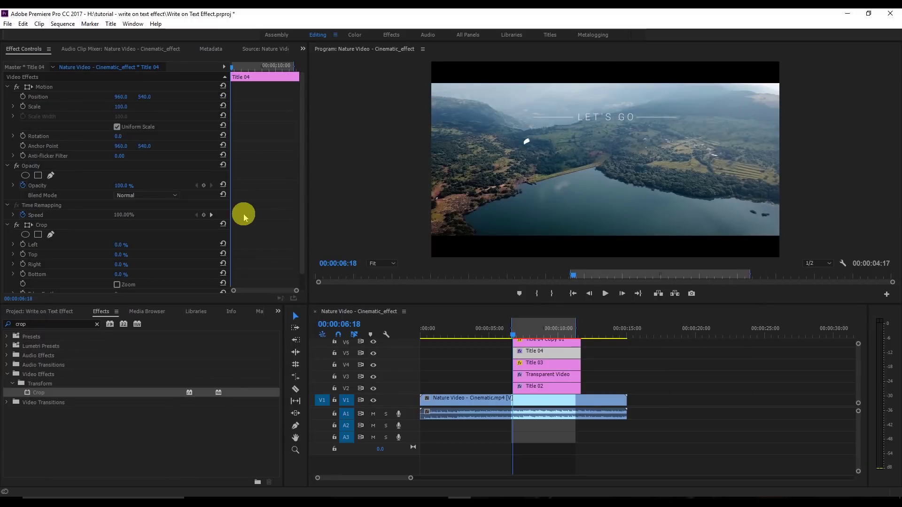
Start animating Title 04's Crop Left value at 00:00:06:18 and set it to 42% so the line is hidden
left_click_drag(303, 211, 299, 229)
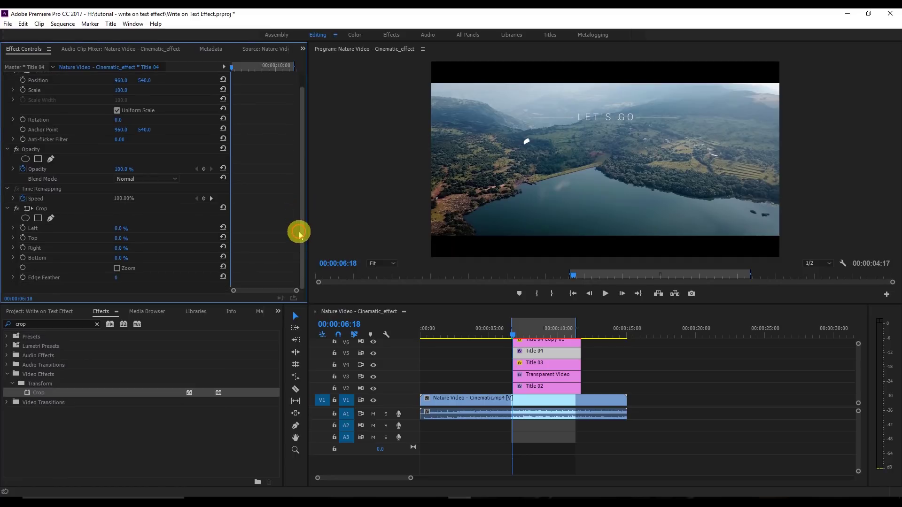
left_click(23, 229)
left_click(125, 228)
type("36")
key("Return")
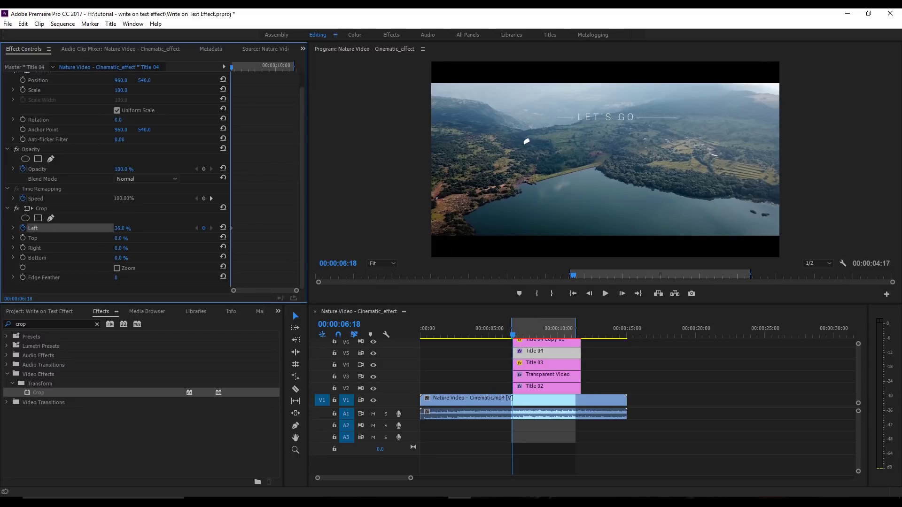
left_click_drag(123, 228, 133, 228)
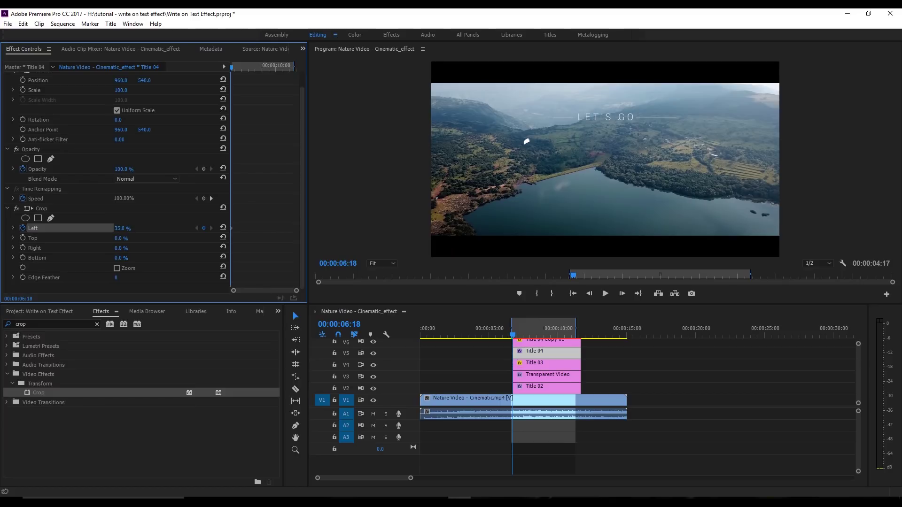
left_click_drag(122, 229, 125, 226)
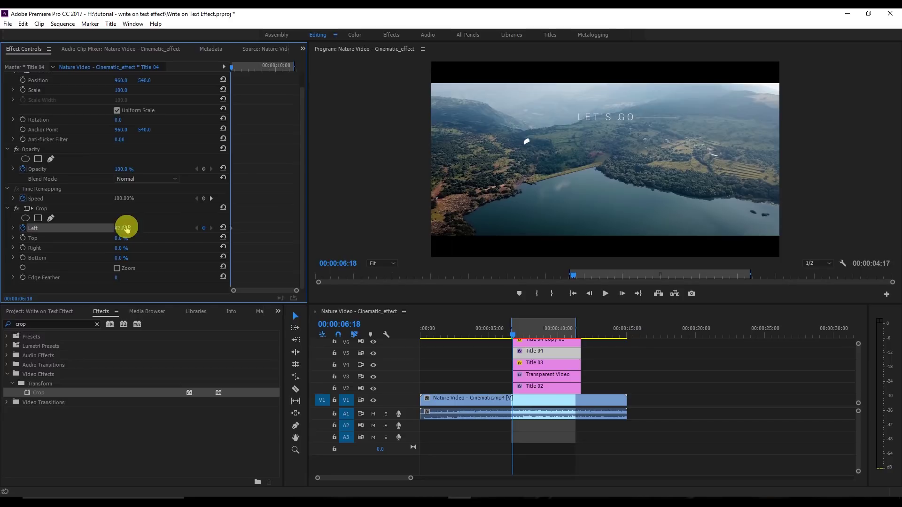
Add a Crop Left keyframe of 27% on Title 04 at 00:00:08:24 to reveal the full line
left_click_drag(467, 305, 467, 327)
left_click_drag(513, 351, 544, 359)
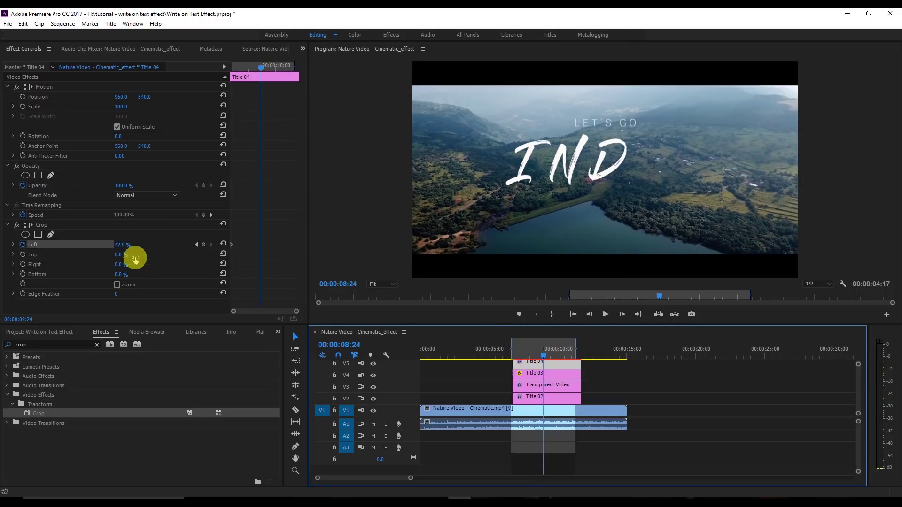
left_click(126, 244)
type("27")
key("Return")
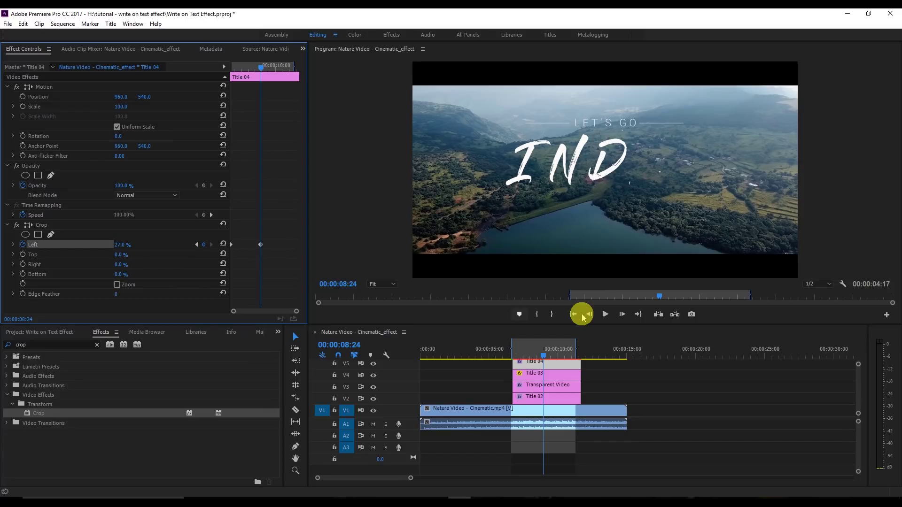
Select both Crop Left keyframes of the Title 04 clip
mouse_move(547, 353)
left_mouse_down()
mouse_move(515, 357)
mouse_move(545, 360)
left_mouse_up()
left_click_drag(279, 256, 229, 236)
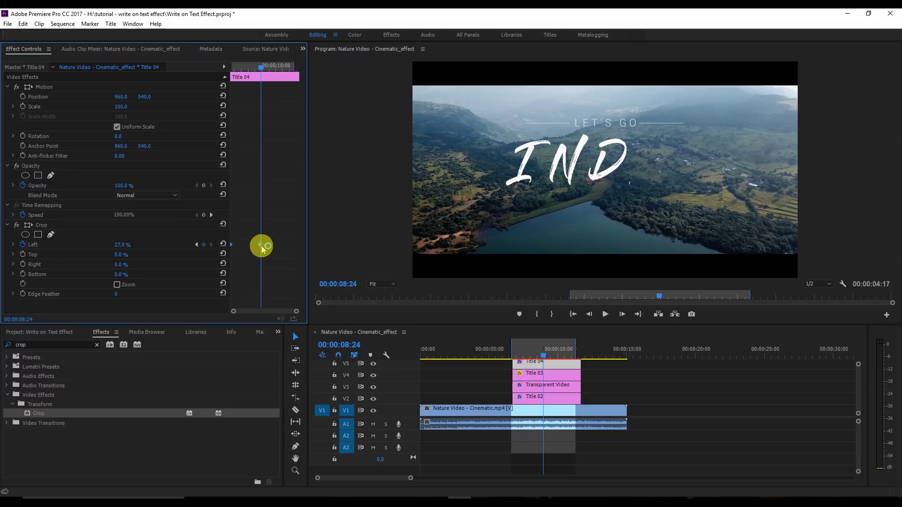
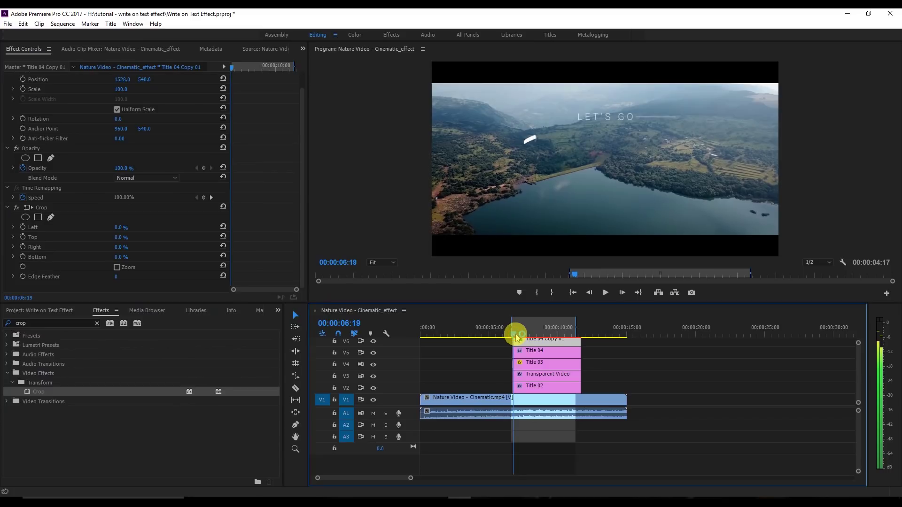
Start animating Title 04 Copy 01's Crop Right value at 00:00:06:18 and set it to 72% so the line is hidden
key("Left")
key("Left")
key("Left")
key("Left")
key("Right")
left_click_drag(515, 334, 516, 334)
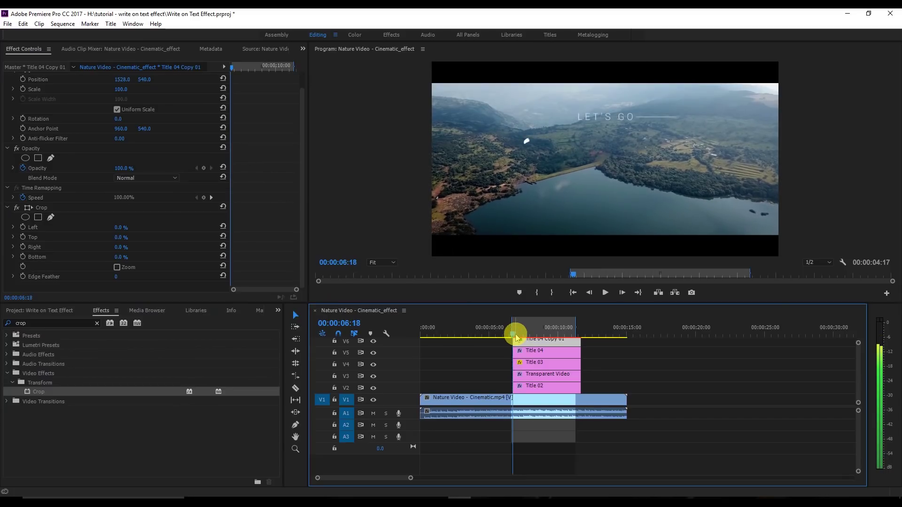
left_click(22, 247)
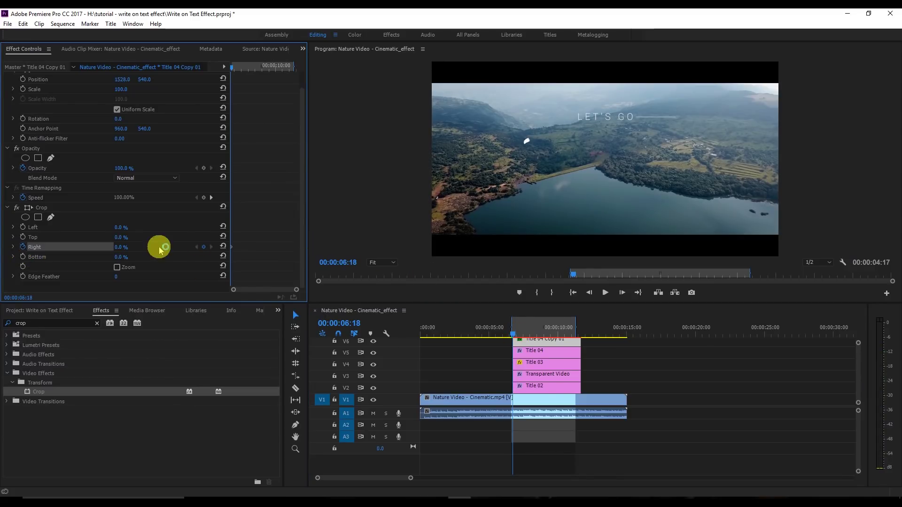
left_click_drag(118, 251, 136, 252)
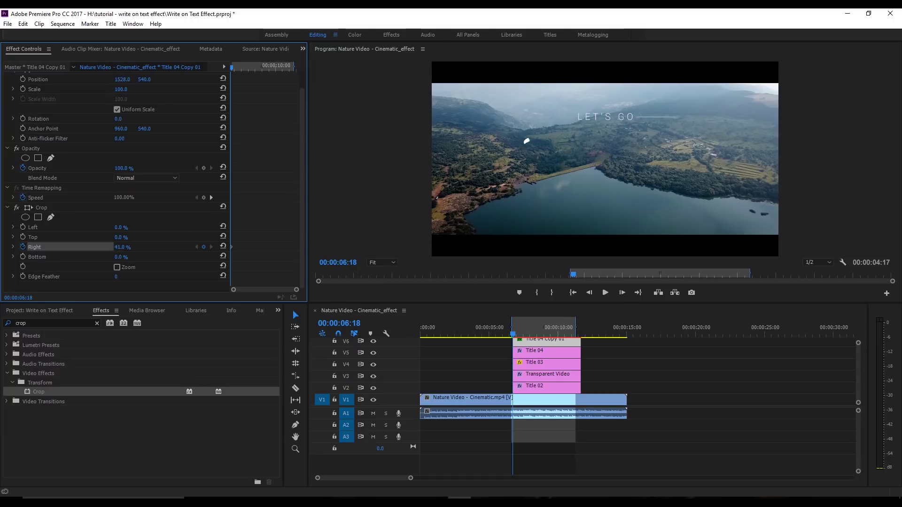
left_click_drag(136, 247, 115, 247)
left_click_drag(127, 248, 127, 248)
left_click(127, 248)
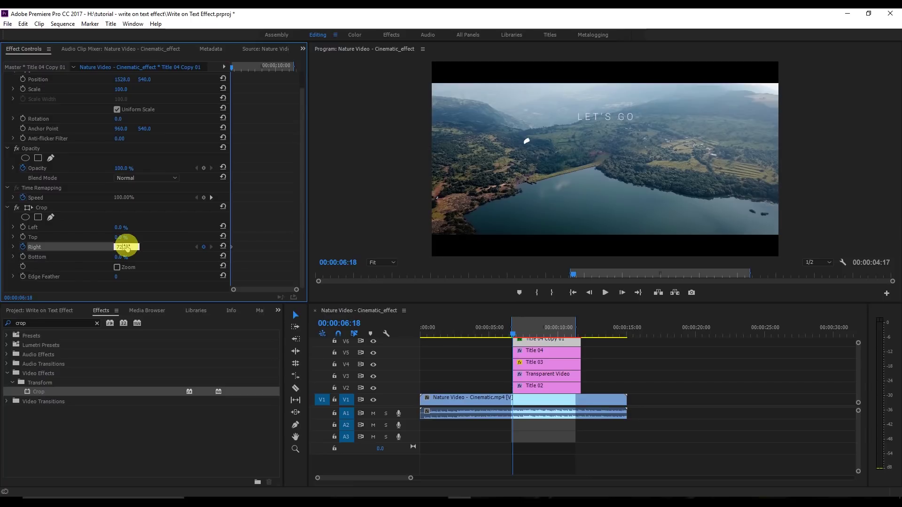
key("Return")
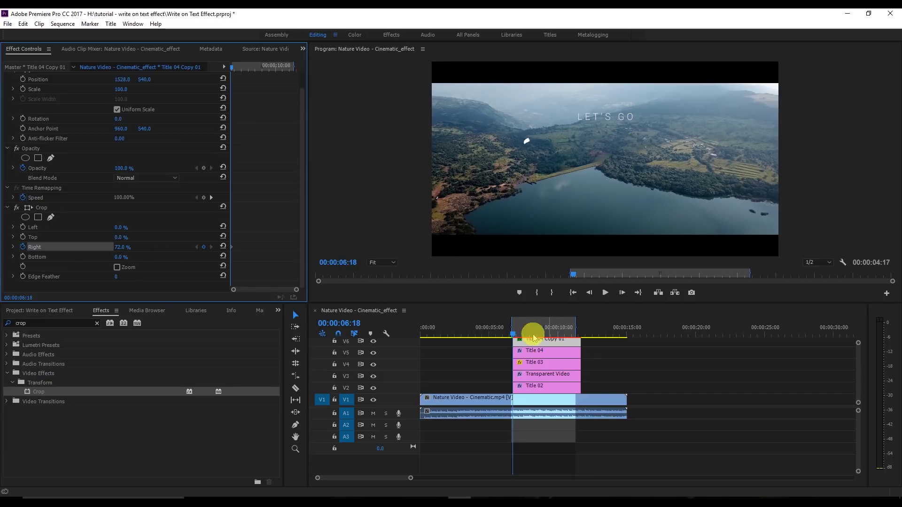
Add a Crop Right keyframe of 58.6% on Title 04 Copy 01 at 00:00:08:24, matching the time of Title 04's second keyframe
left_click(524, 351)
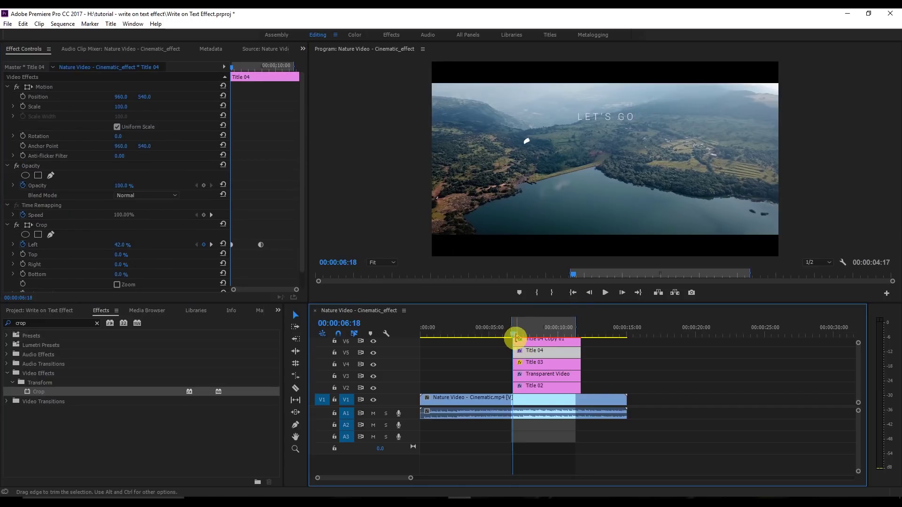
left_click_drag(517, 335, 544, 339)
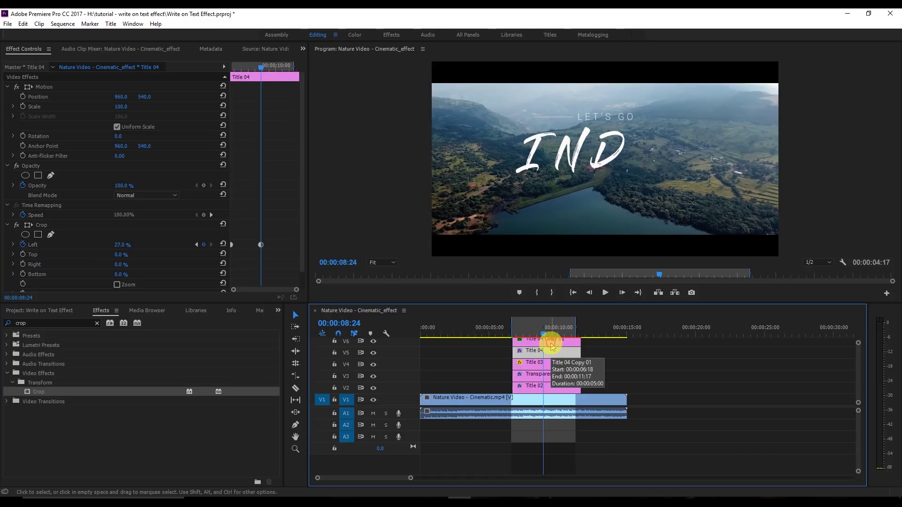
left_click(551, 343)
left_click(204, 265)
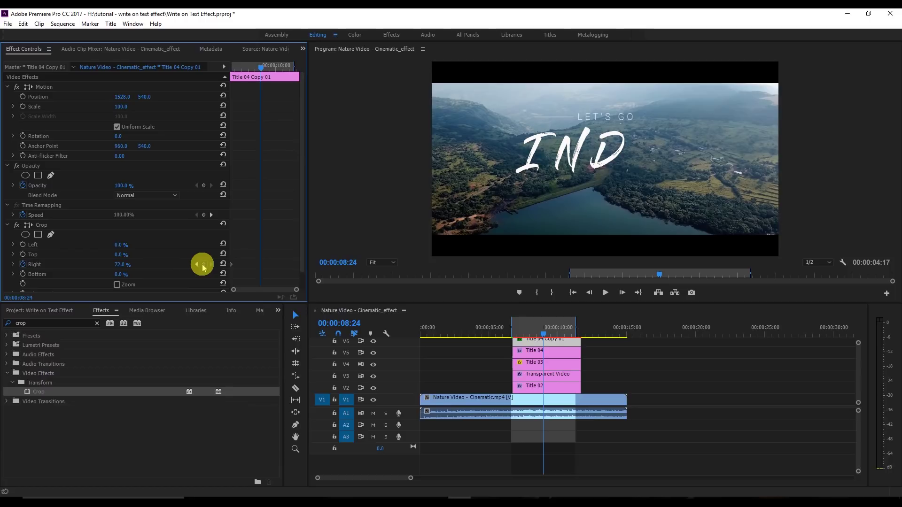
left_click_drag(121, 267, 125, 265)
left_click(124, 264)
left_click_drag(543, 334, 544, 335)
left_click(123, 264)
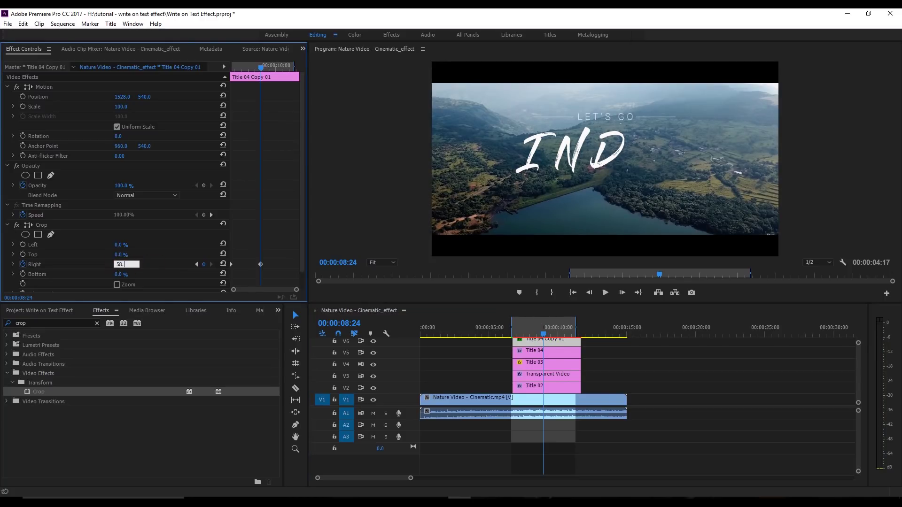
type("58.")
left_click(127, 264)
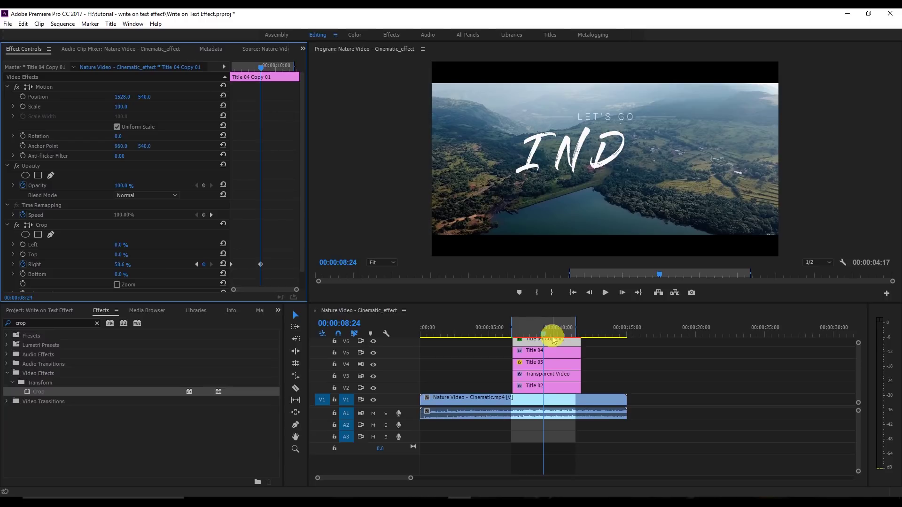
Play back the reveal of both lines beside LET'S GO from 00:00:06:18
left_click_drag(546, 336, 517, 335)
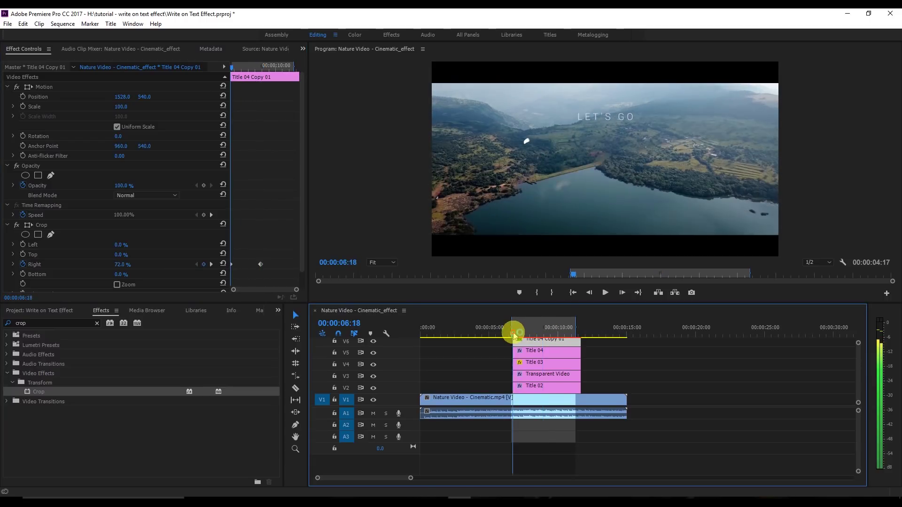
left_click(602, 293)
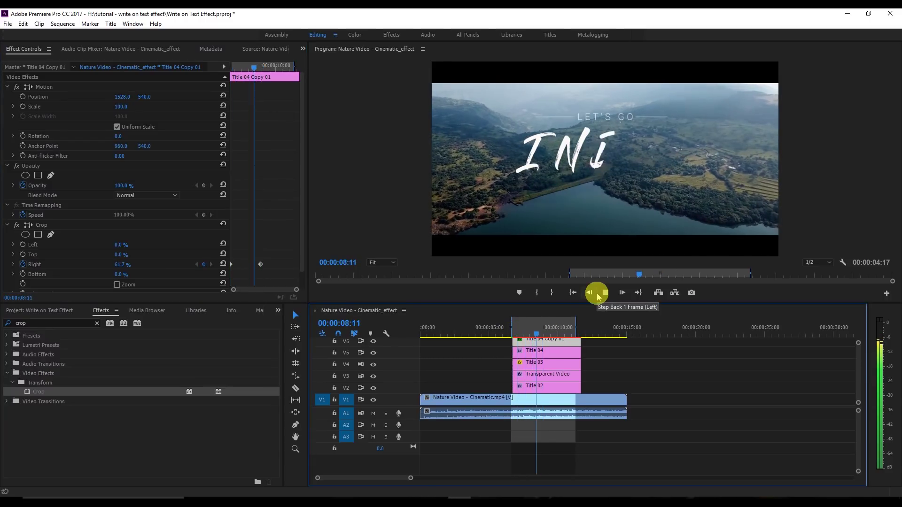
left_click(602, 293)
Try adding the Cross Dissolve transition individually to the starts of the Title 04 and Title 03 clips
left_click(562, 353, "shift")
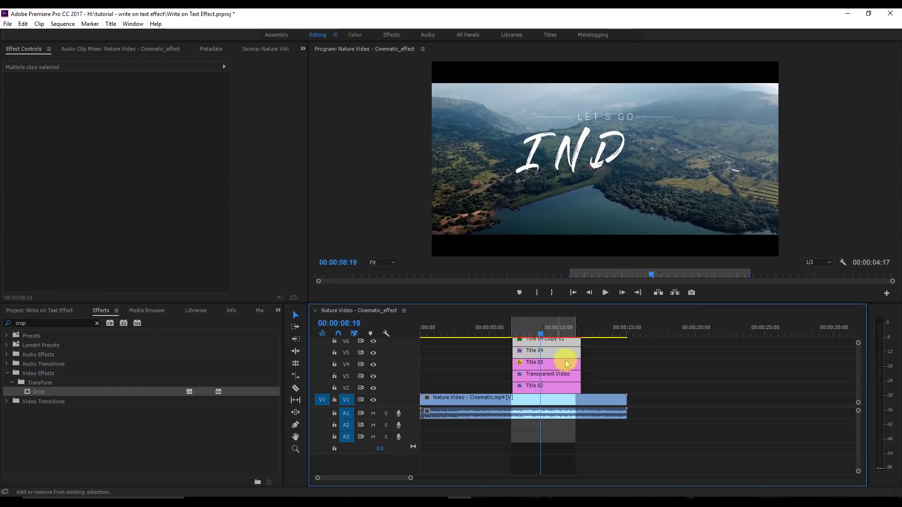
left_click(563, 362, "shift")
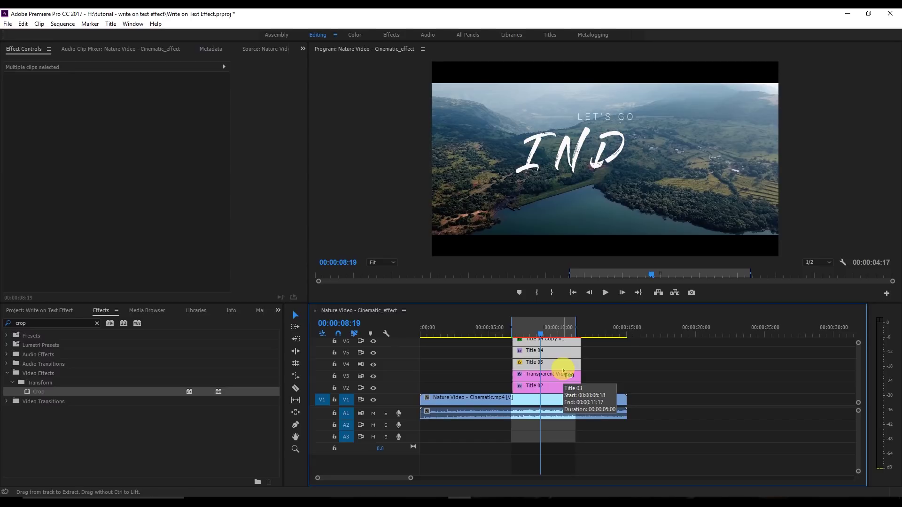
key("ctrl+d")
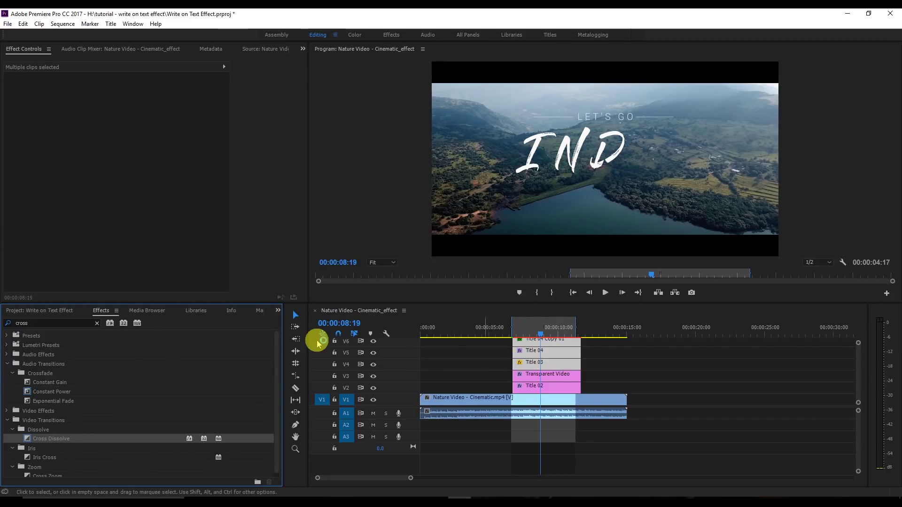
left_click_drag(44, 325, 6, 324)
type("cross")
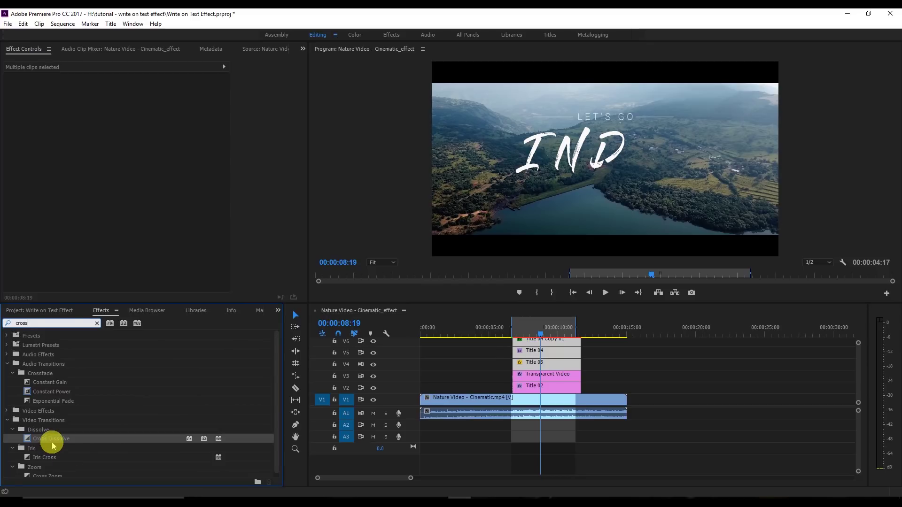
left_click_drag(52, 444, 520, 356)
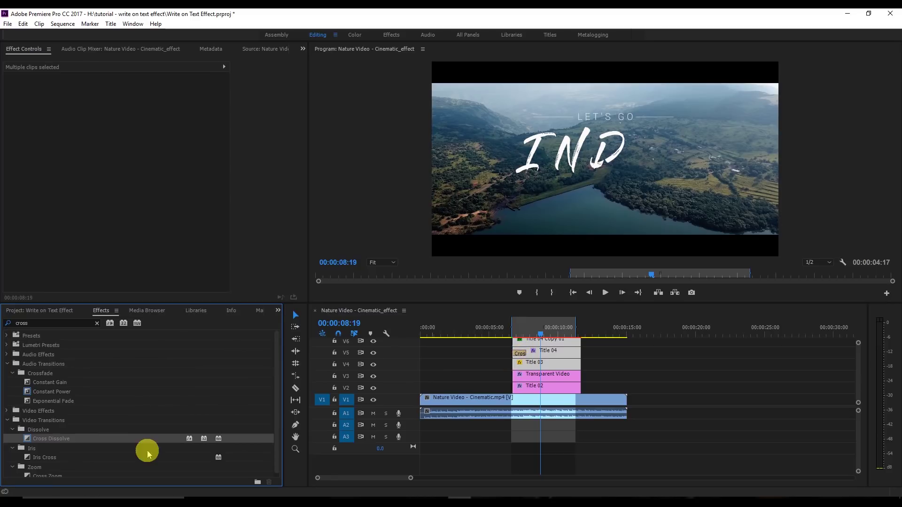
left_click_drag(64, 443, 520, 364)
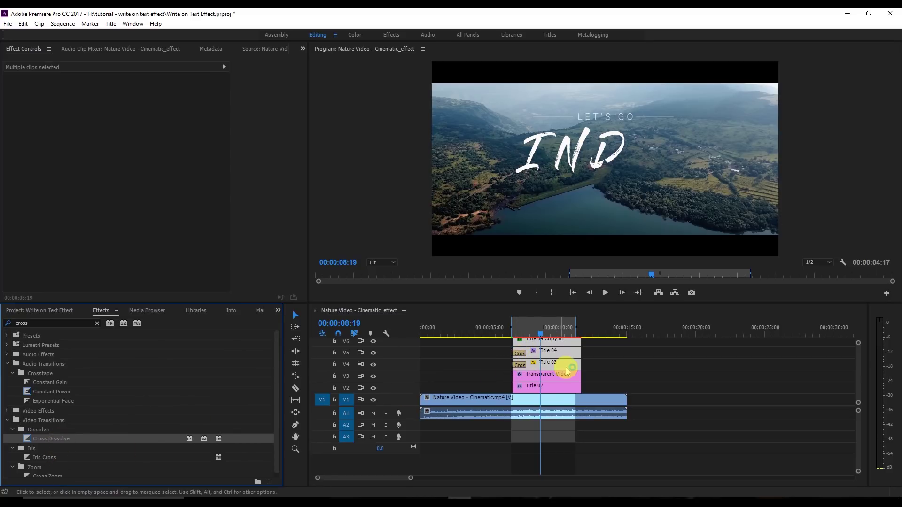
key("ctrl+z")
key("ctrl+z")
key("ctrl+z")
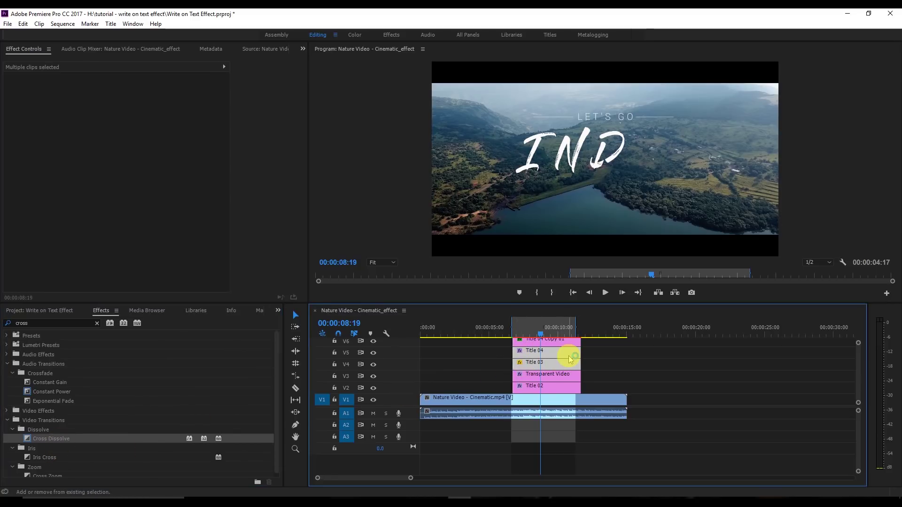
Apply the default Cross Dissolve to both ends of the Title 04 Copy 01, Title 04, Title 03 and Title 02 clips
left_click(568, 342, "shift")
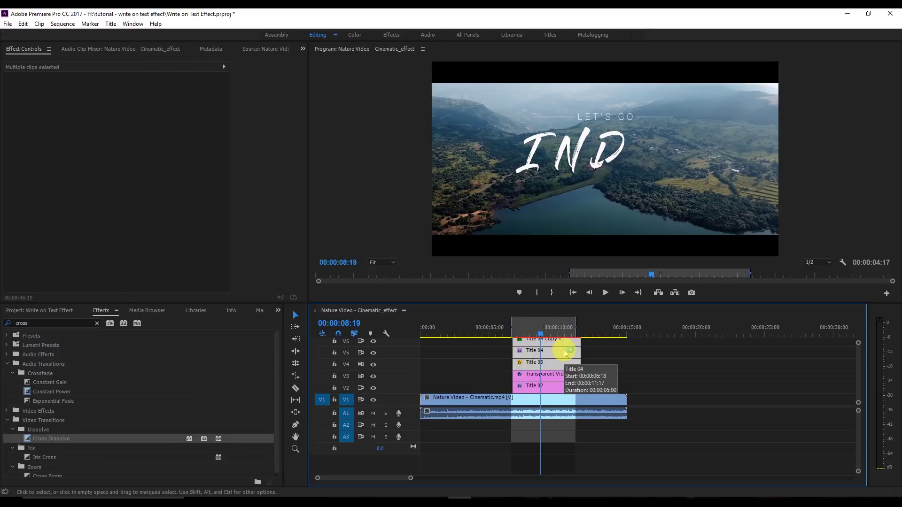
key("ctrl+d")
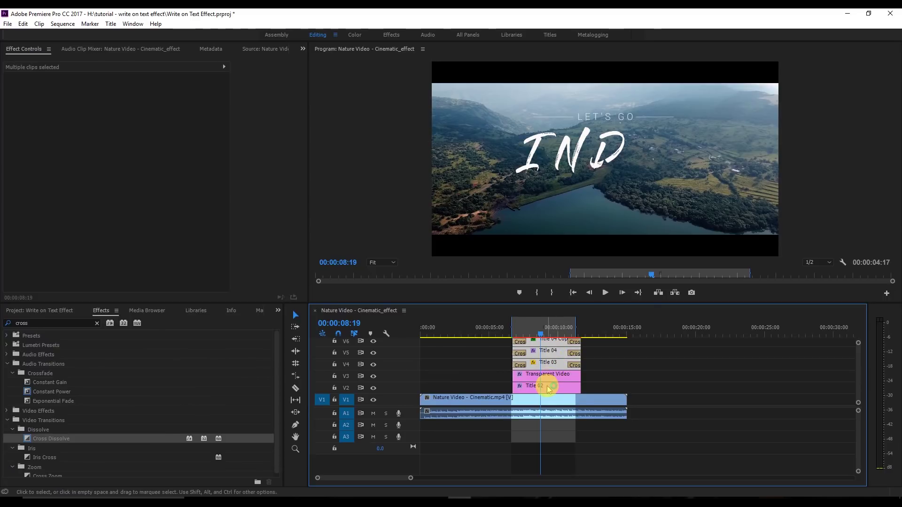
left_click(548, 390)
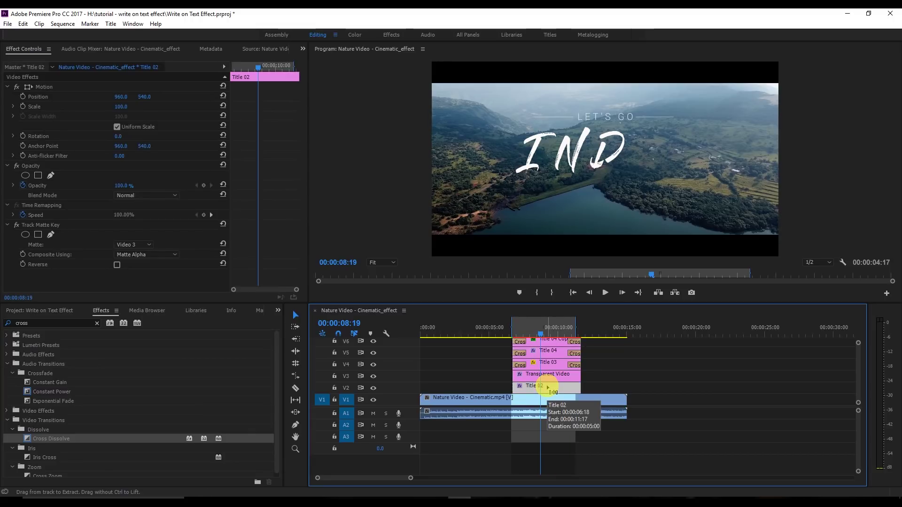
key("ctrl+d")
Mark the In point at 00:00:06:17, render the marked section and play it back
left_click_drag(540, 332, 513, 336)
left_click(536, 292)
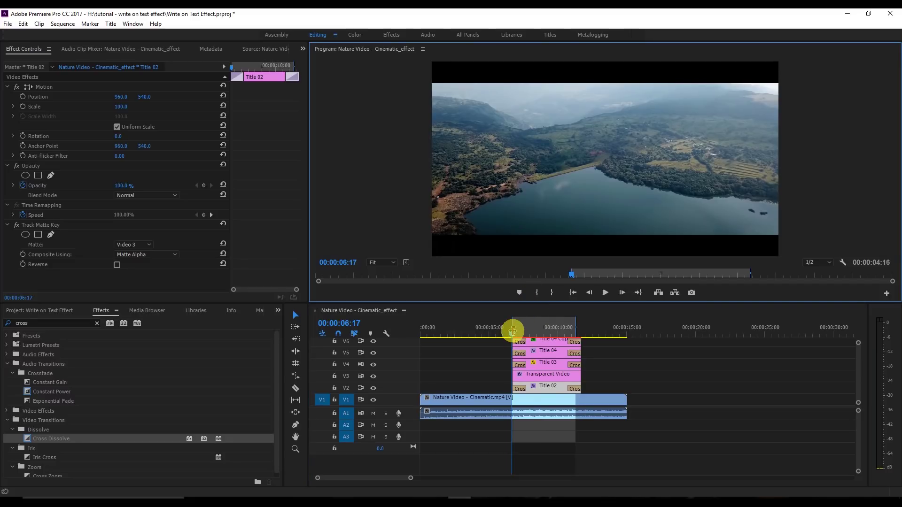
left_click(62, 23)
left_click(75, 47)
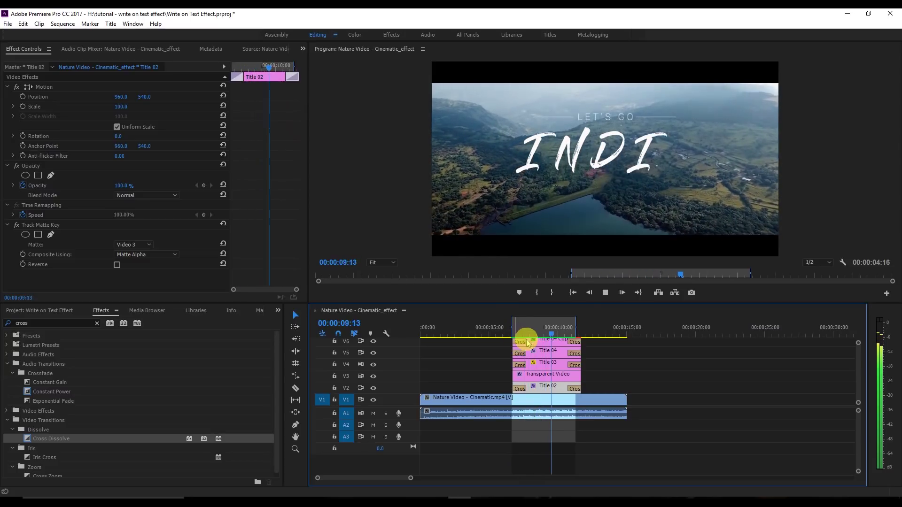
key("space")
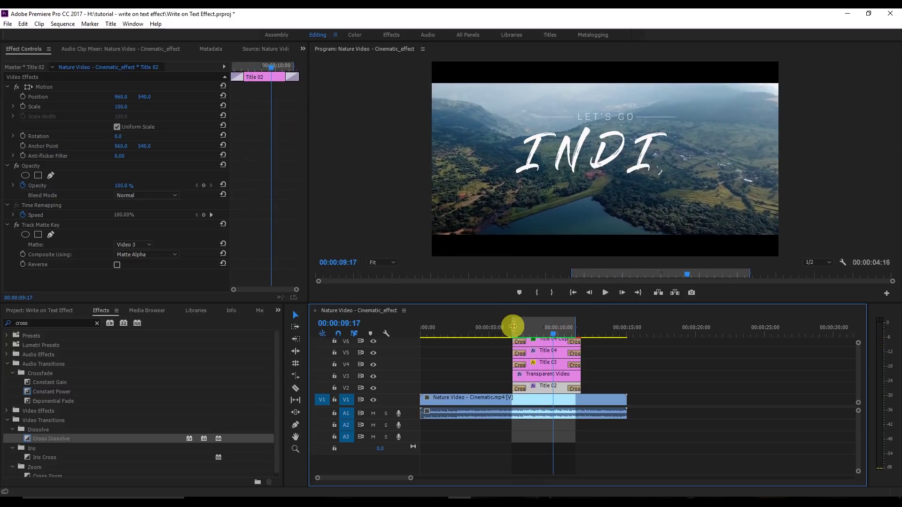
Set the duration of Title 04 Copy 01's opening Cross Dissolve to 00:00:03:00
double_click(519, 342)
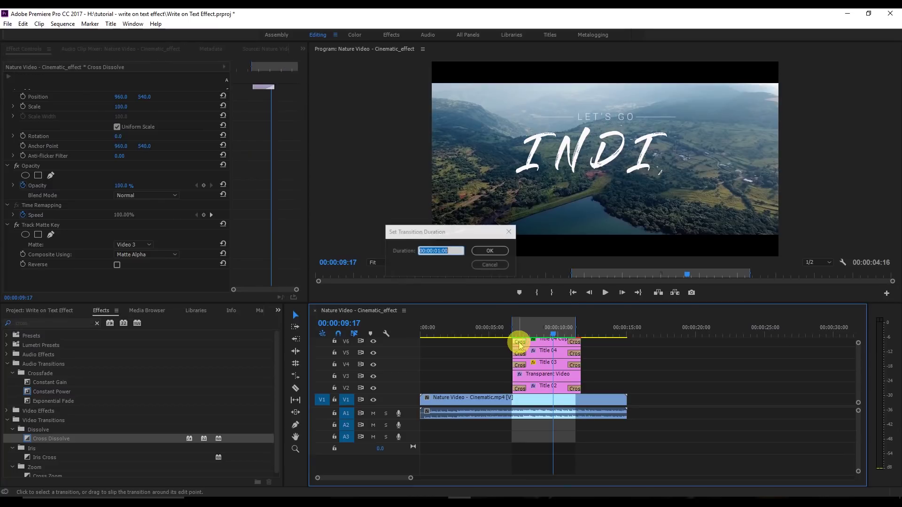
left_click(438, 250)
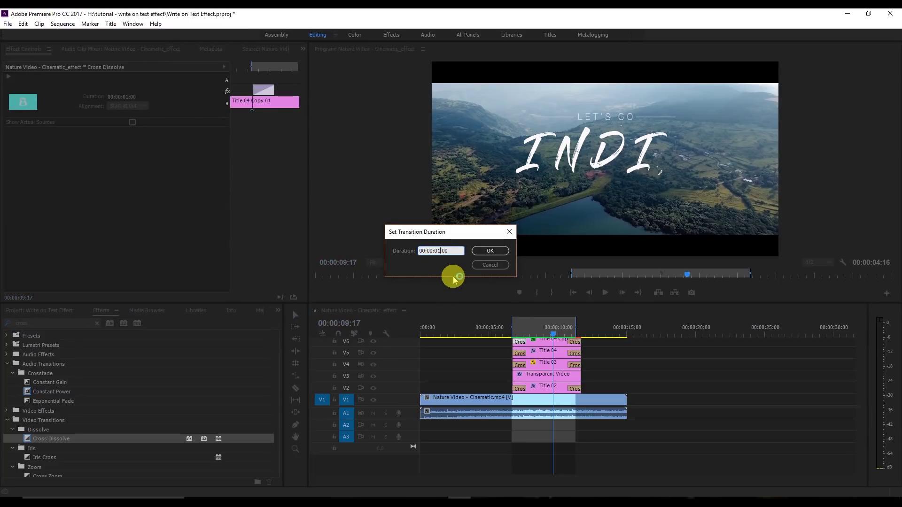
type("3")
key("Return")
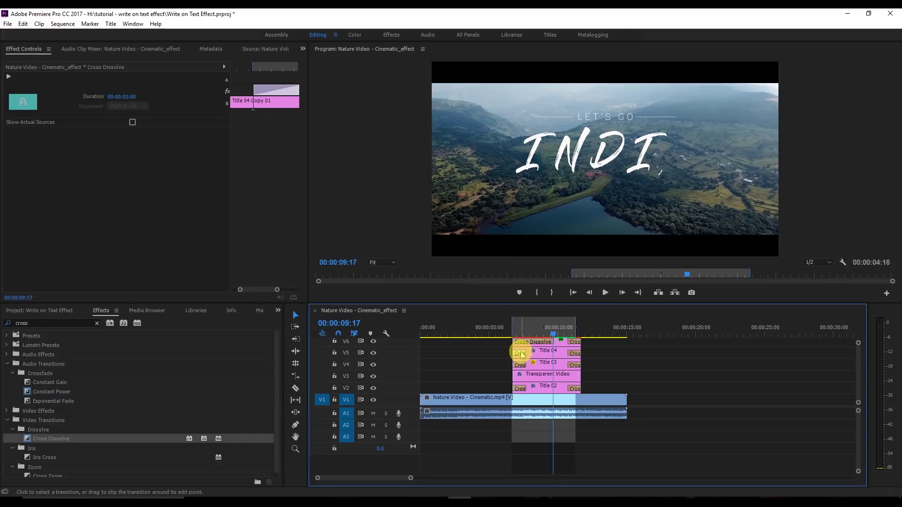
Set the opening Cross Dissolves of Title 04 and Title 03 to 3 seconds each and preview the fade-in
double_click(522, 355)
left_click(438, 251)
type("3")
key("Return")
double_click(519, 366)
type("3")
key("Return")
left_click(596, 329)
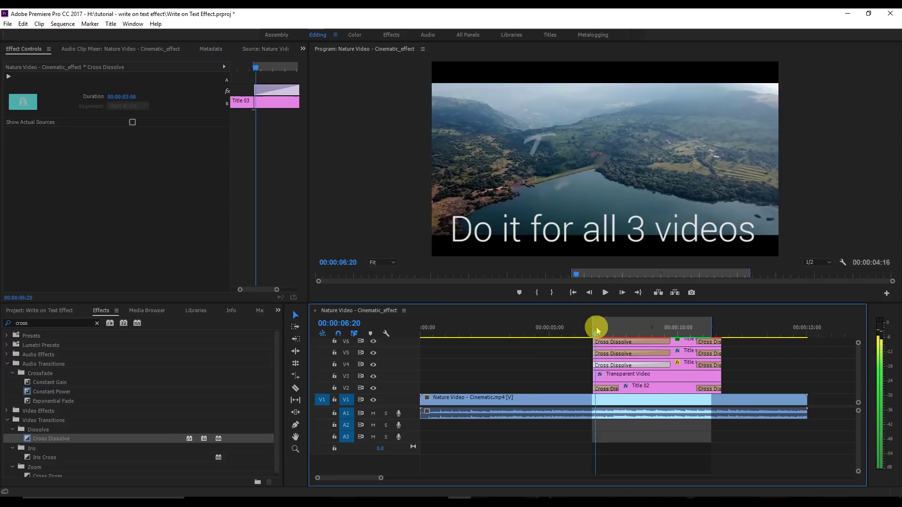
key("space")
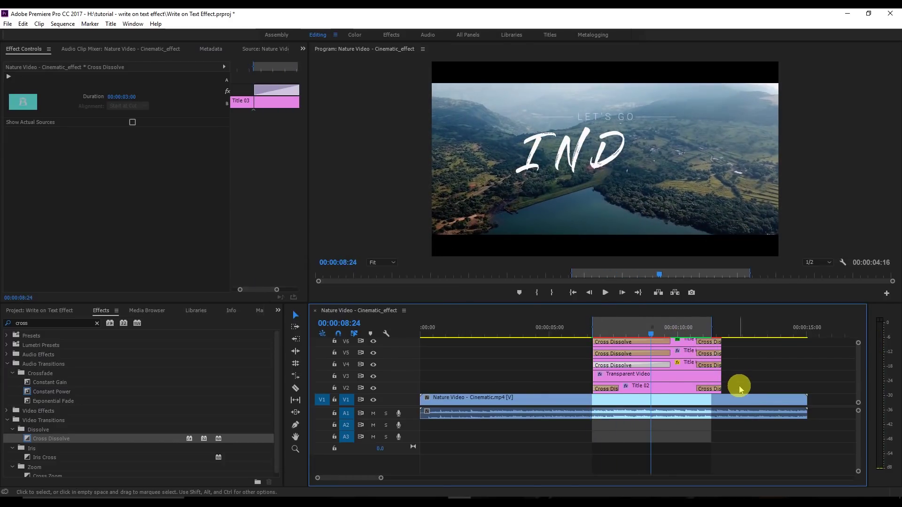
Nest all title clips and the Transparent Video on V2 to V6 into one sequence, keeping the default name
left_click_drag(739, 388, 640, 319)
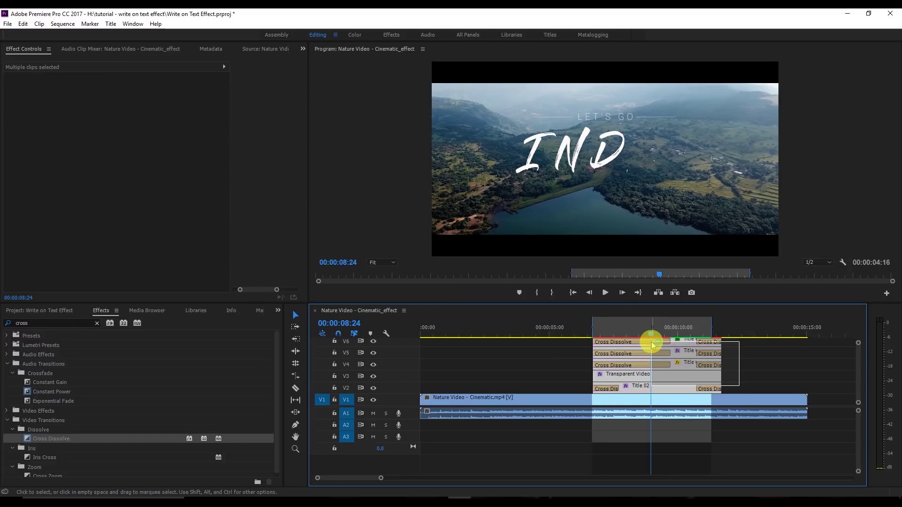
right_click(680, 348)
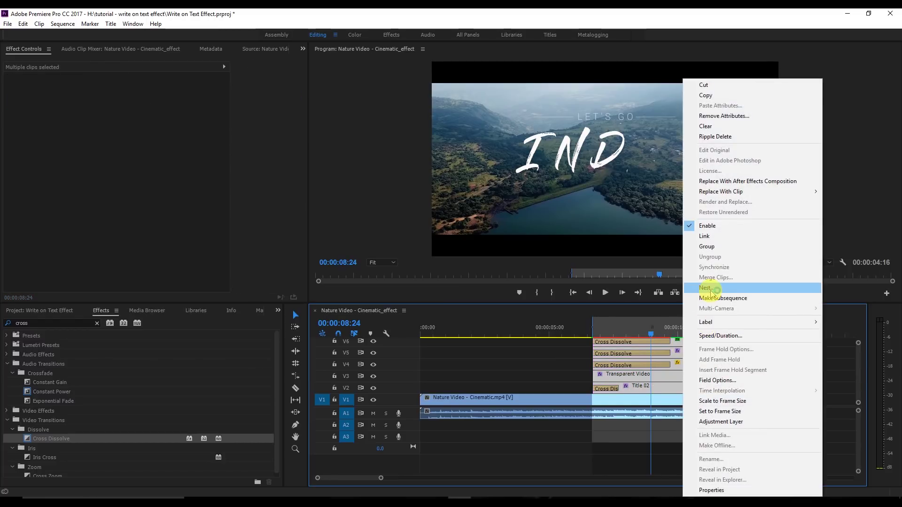
left_click(707, 289)
left_click(429, 264)
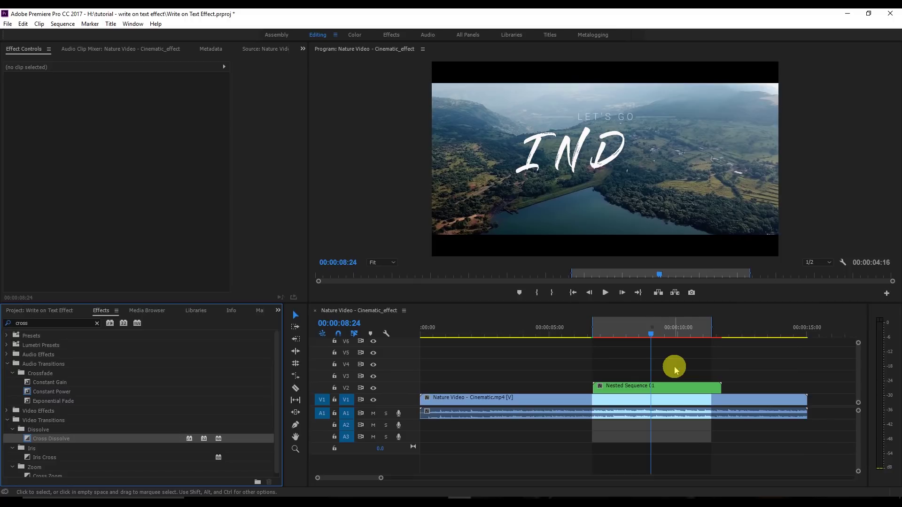
Set the nested sequence's speed to 150% and play back the title animation from its start
left_click(669, 388)
right_click(669, 388)
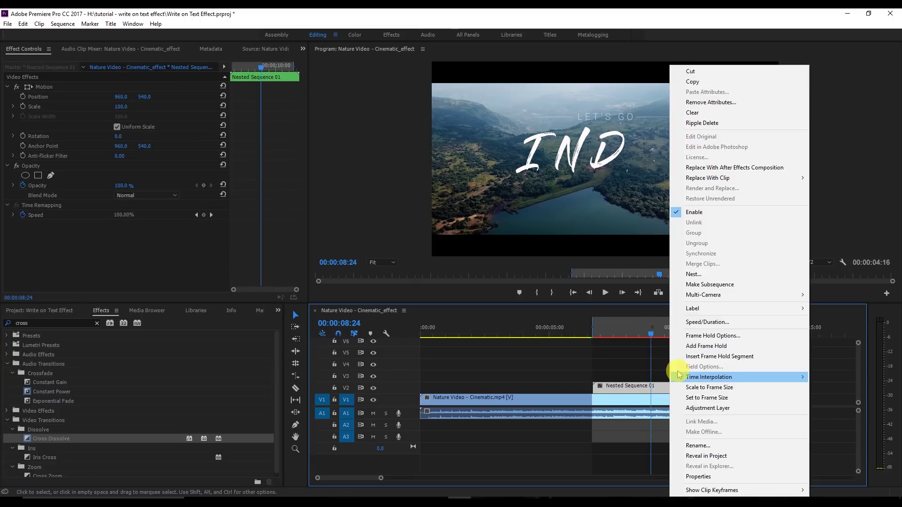
left_click(707, 322)
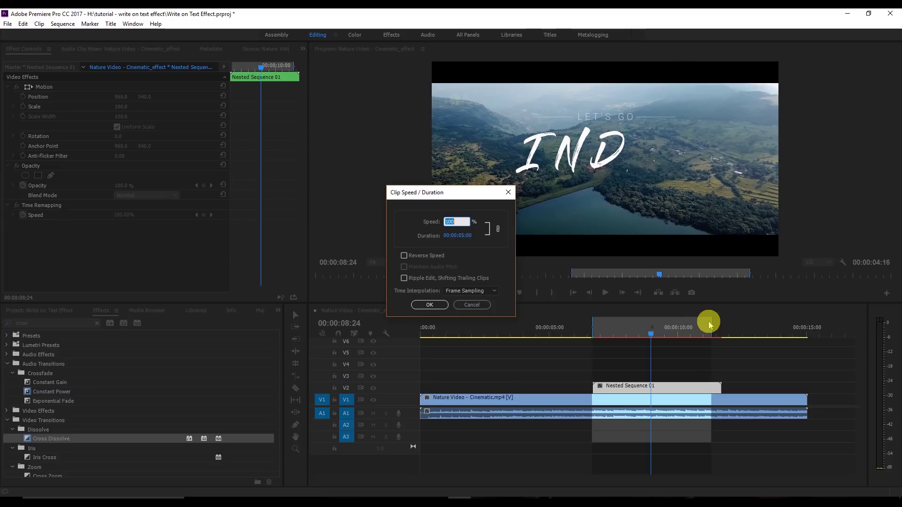
type("1")
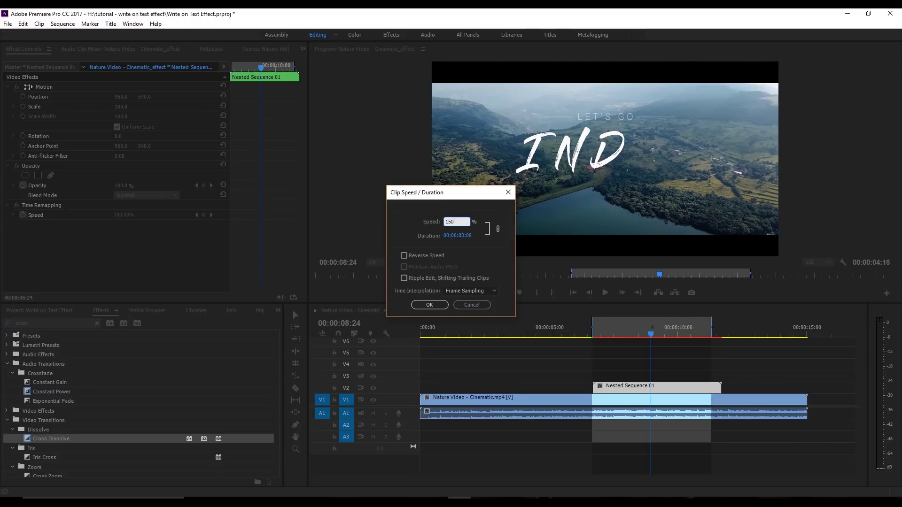
key("Return")
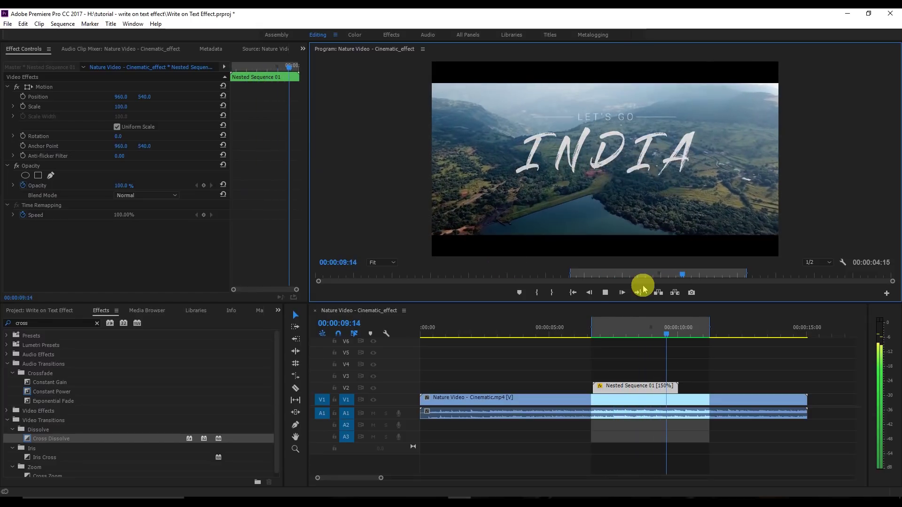
key("space")
left_click_drag(670, 334, 591, 337)
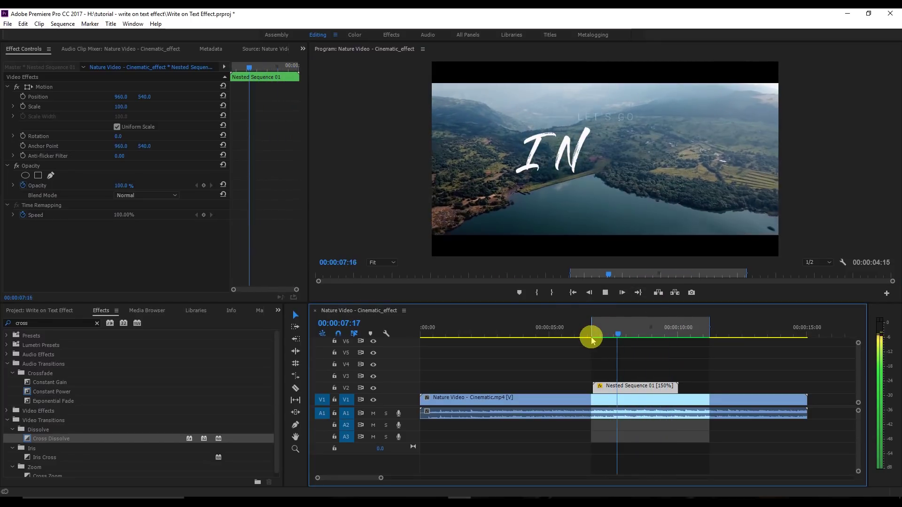